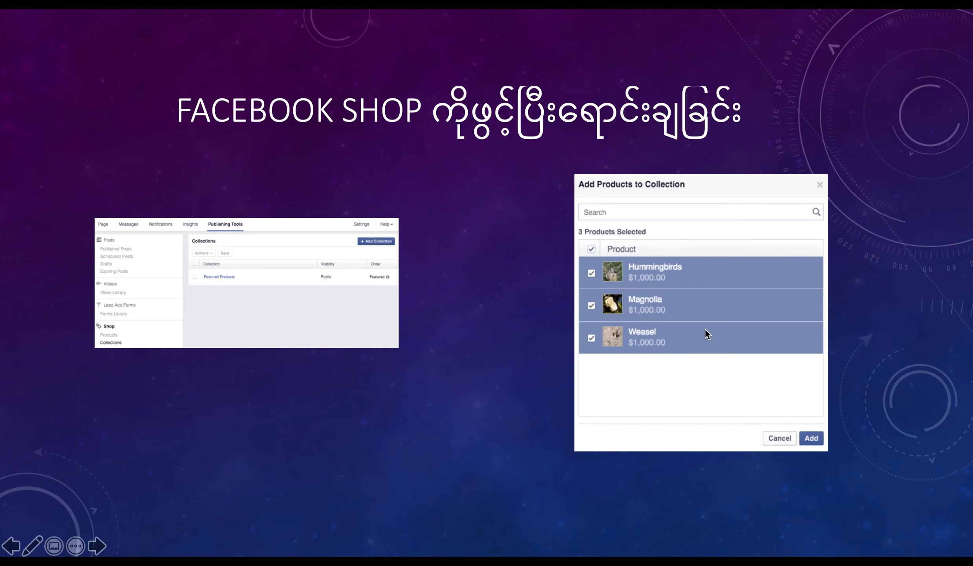
left_click(660, 306)
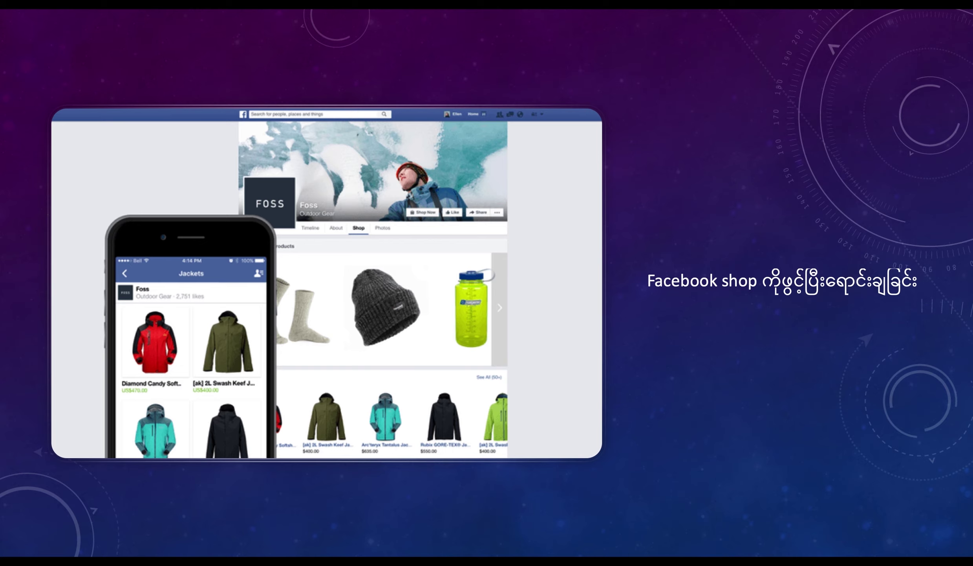
Open a new Chrome window and go to the Discuss Online Shop page at facebook.com/discussonlinesshop
right_click(189, 560)
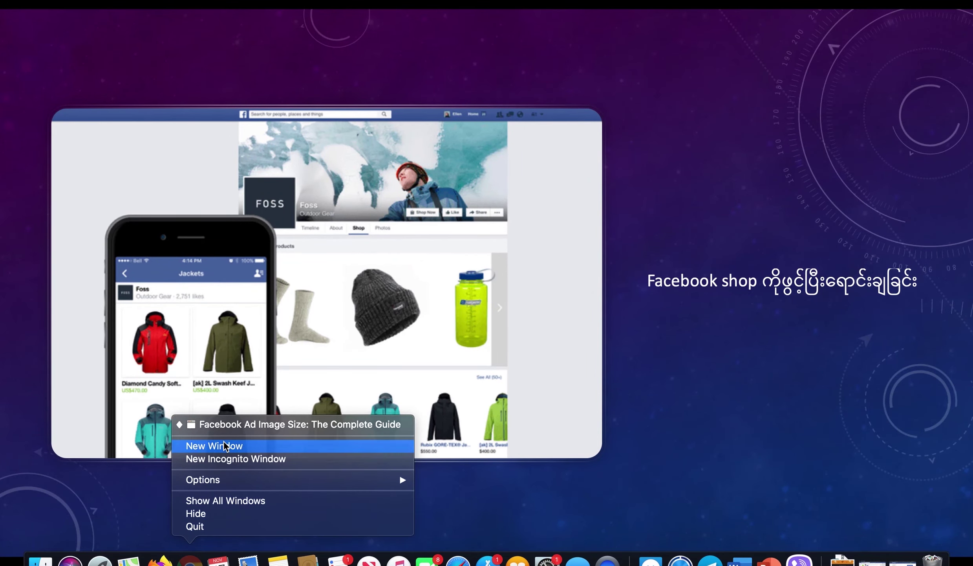
left_click(223, 445)
type("facebook.com")
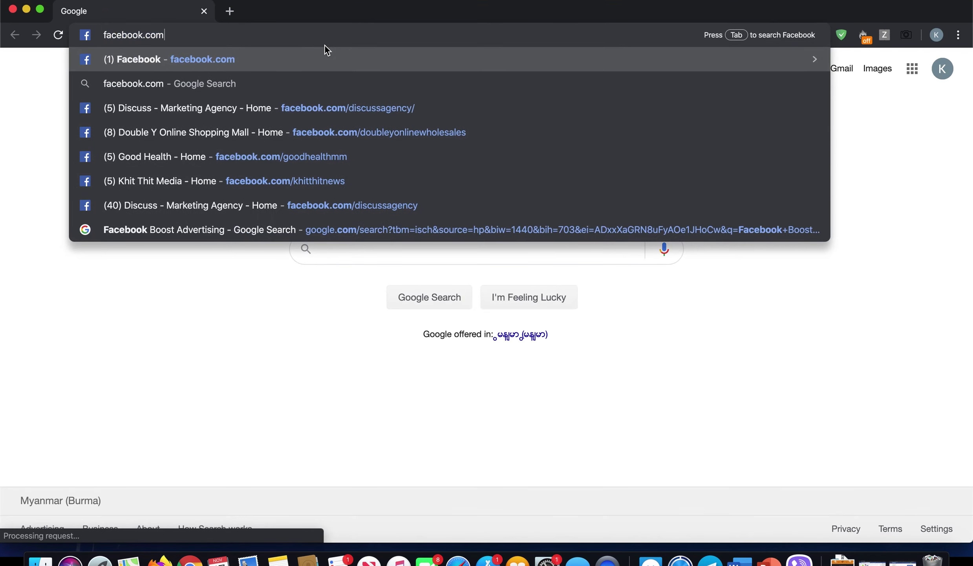
type("/discusson")
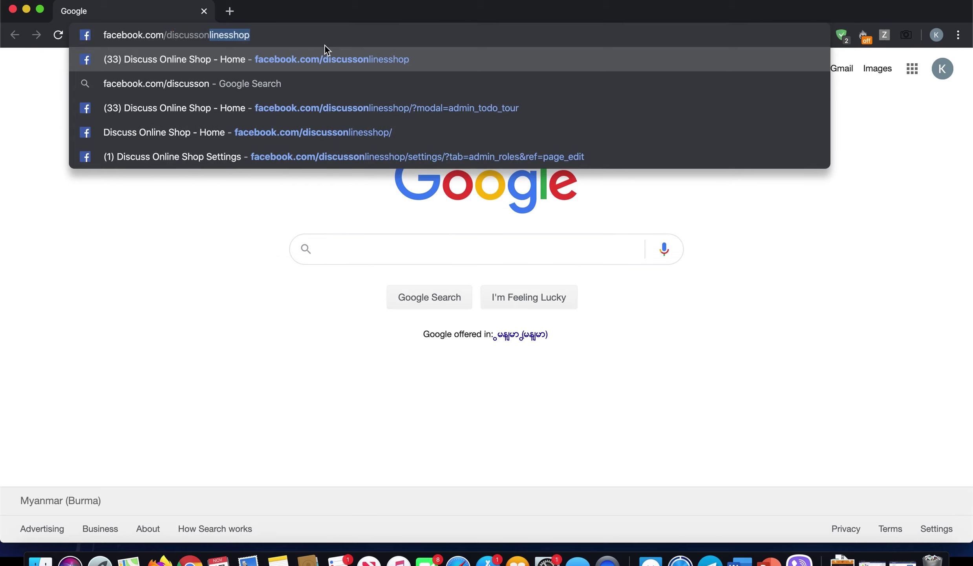
key("Return")
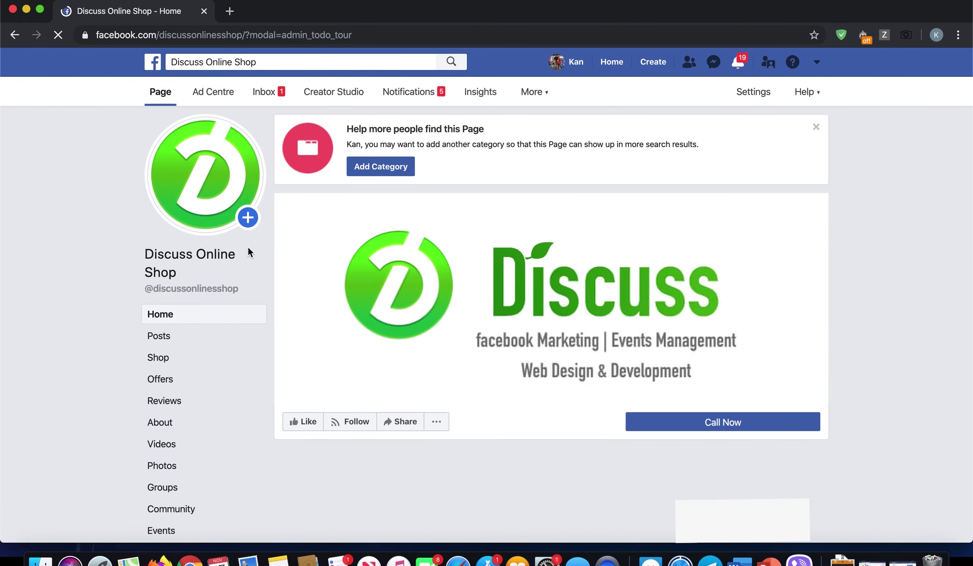
Start setting up the Page's shop section, agreeing to the Seller's Terms and Policies and choosing Message to buy as checkout method
left_click(159, 357)
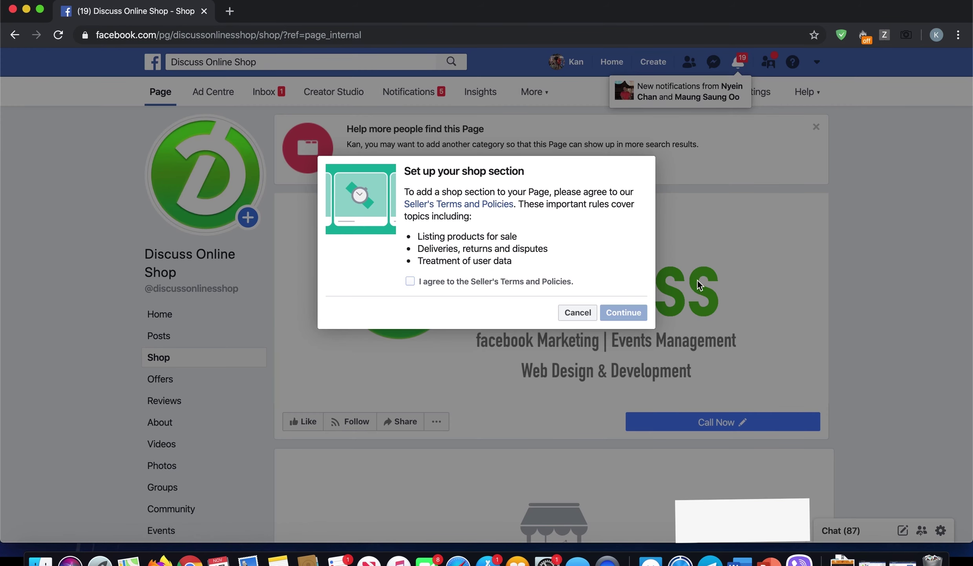
left_click(412, 284)
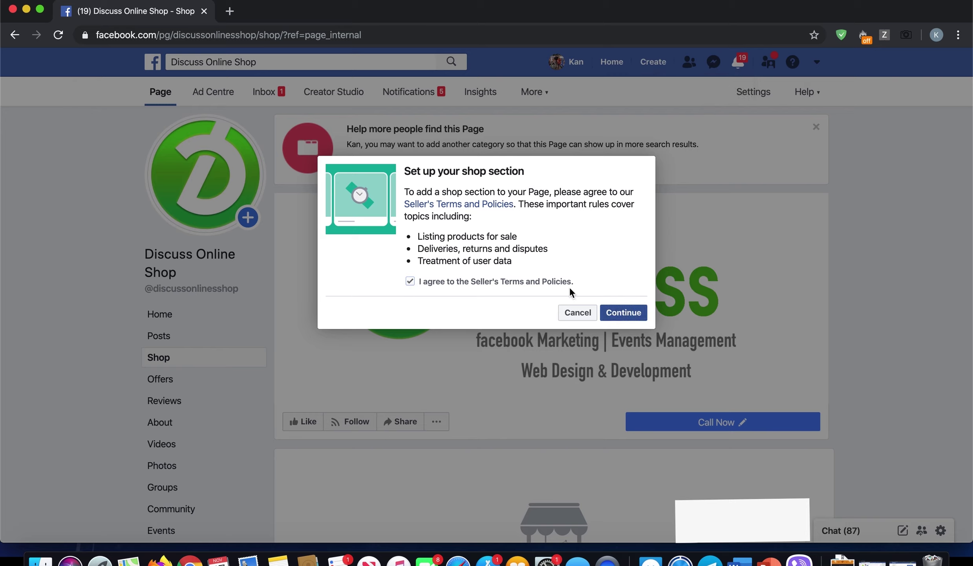
left_click(633, 310)
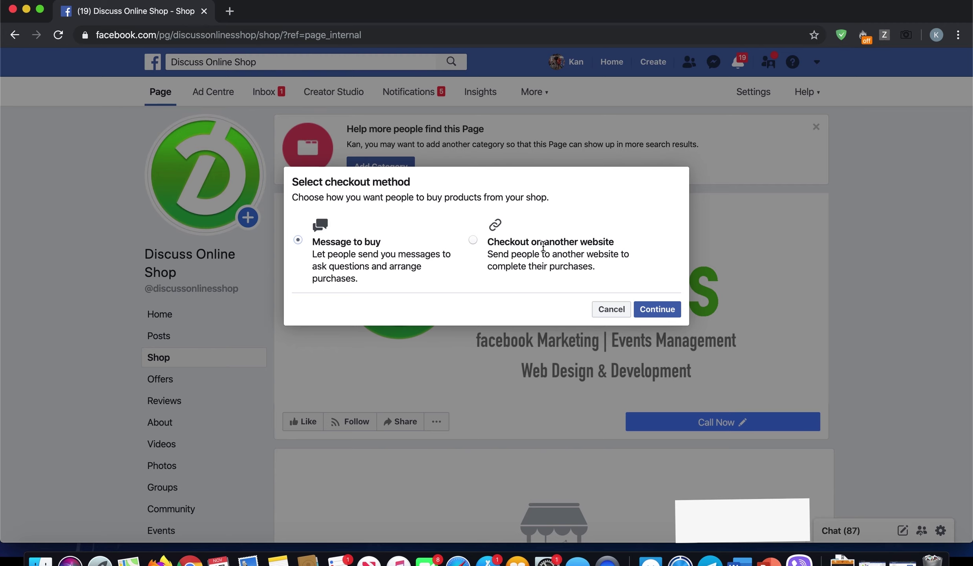
left_click(674, 311)
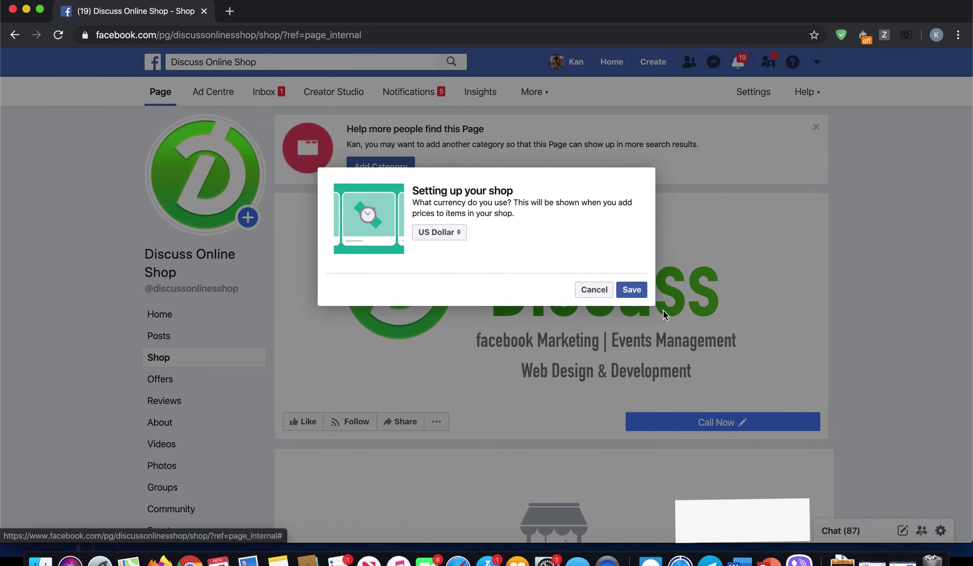
Set the shop's currency to Burmese Kyat and save the shop setup
left_click(442, 238)
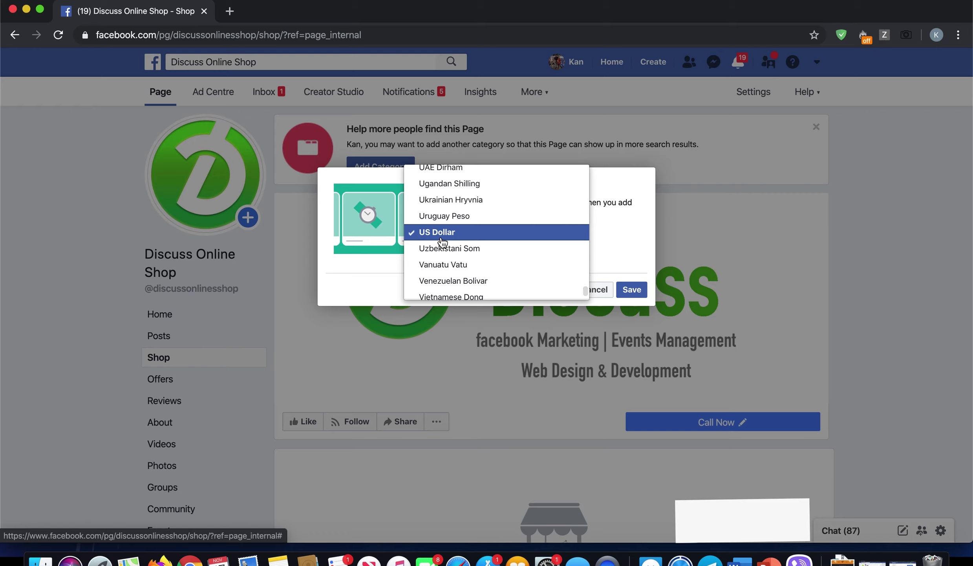
scroll(443, 242, "up", 15)
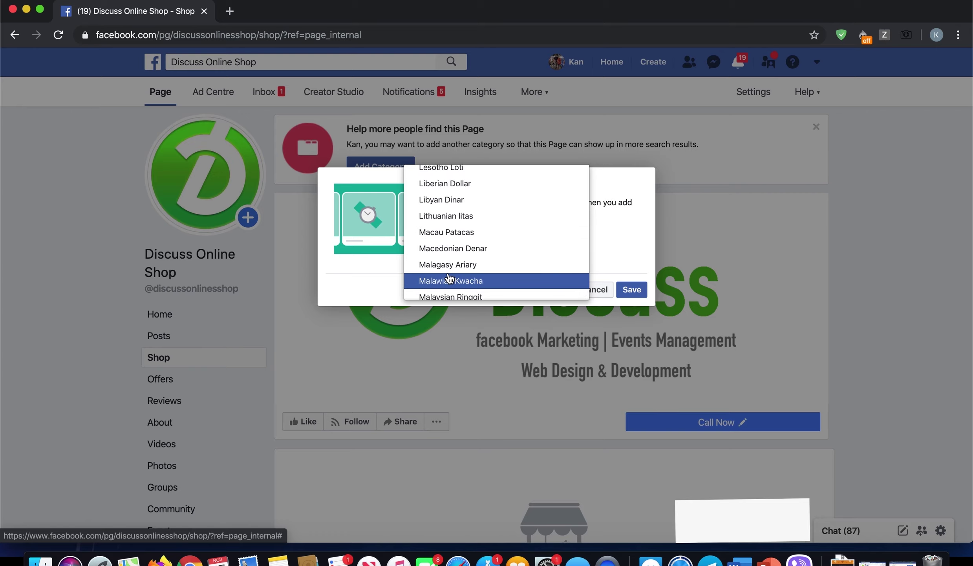
scroll(450, 278, "down", 5)
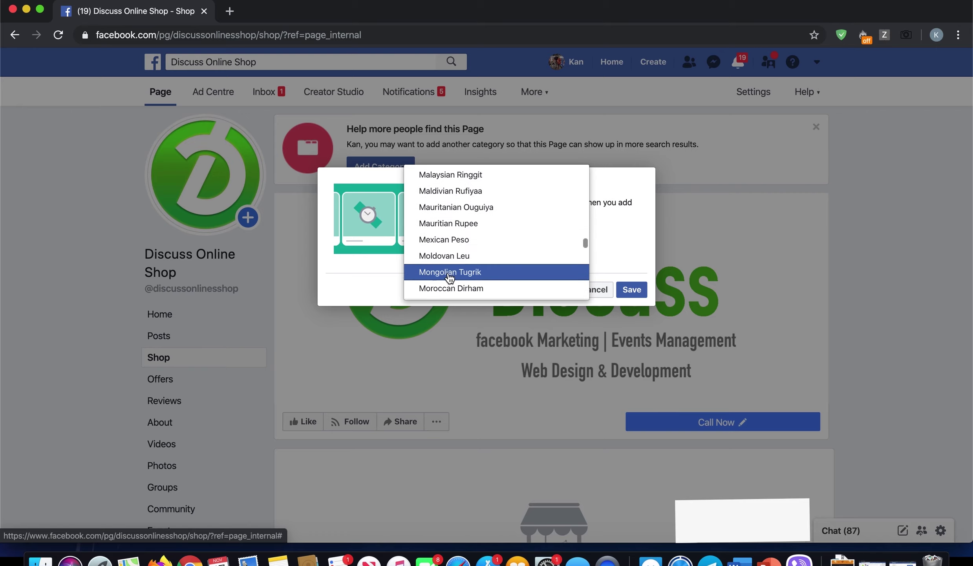
scroll(450, 278, "up", 5)
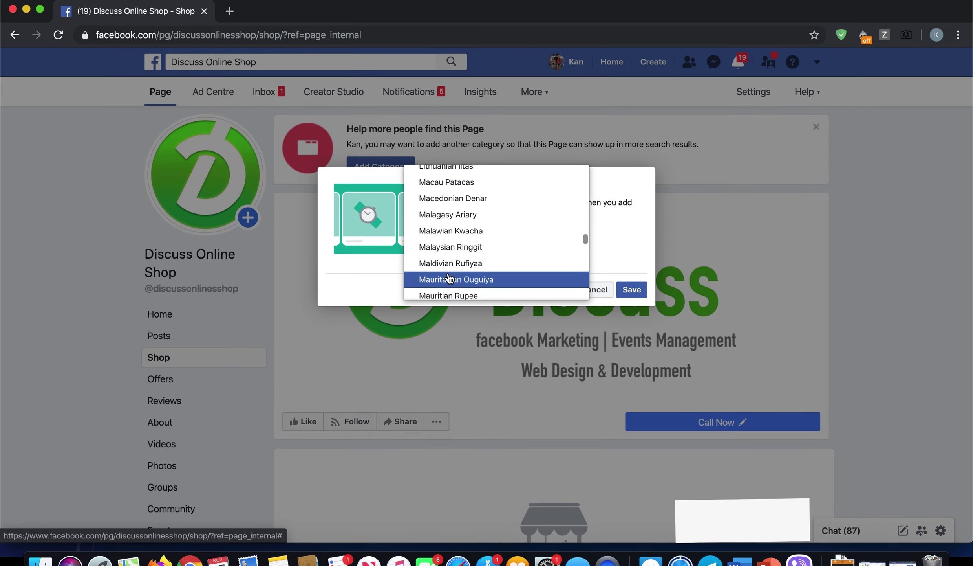
scroll(450, 278, "up", 15)
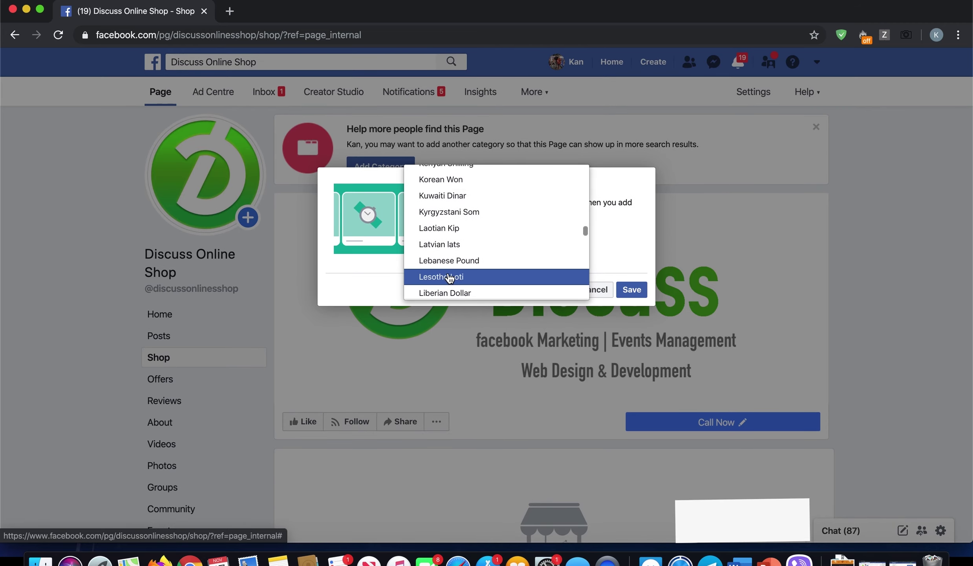
left_click(453, 253)
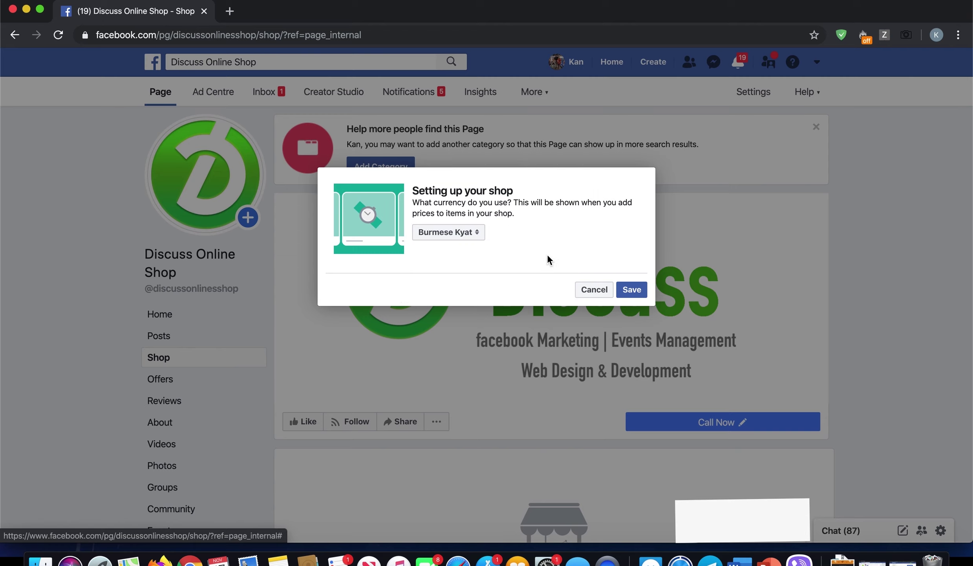
left_click(633, 290)
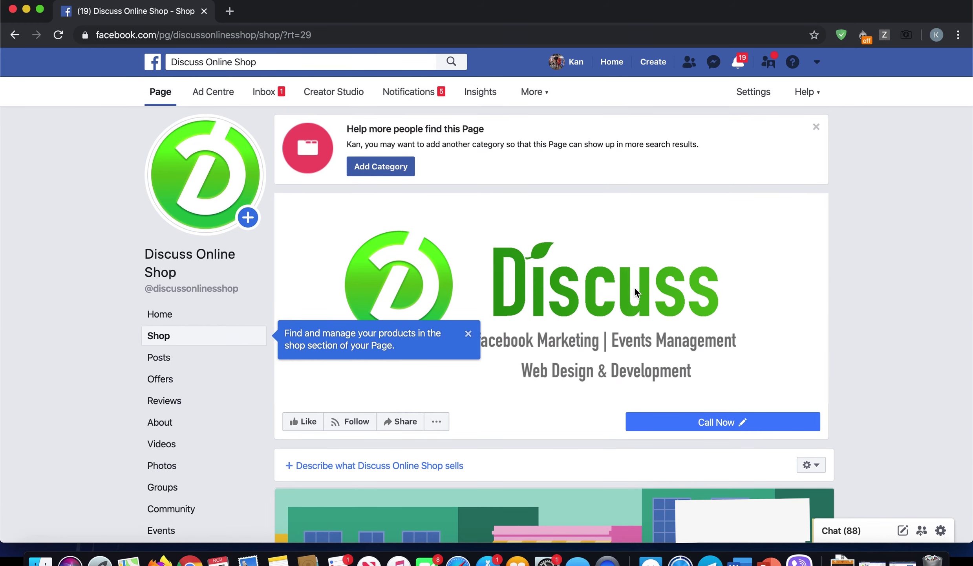
Add and save the shop description "သင်တို့အတွက် အရေးကြီးဆုံးသော ဝင်ငွေကောင်းလွန်းလှသည့် Training Video များကို ရောင်းချပေးမည် ဖြစ်ပါသည်။"
scroll(634, 287, "down", 6)
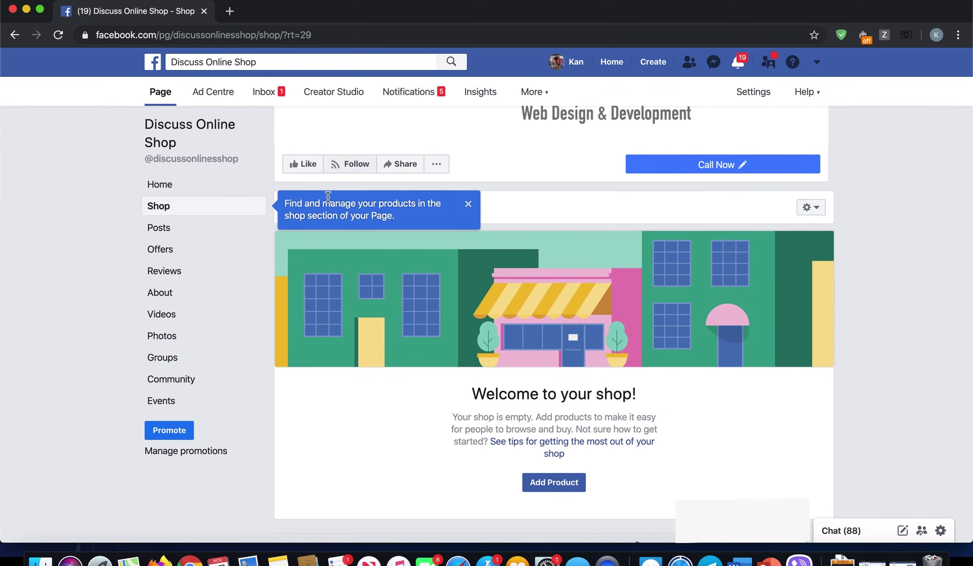
left_click(469, 204)
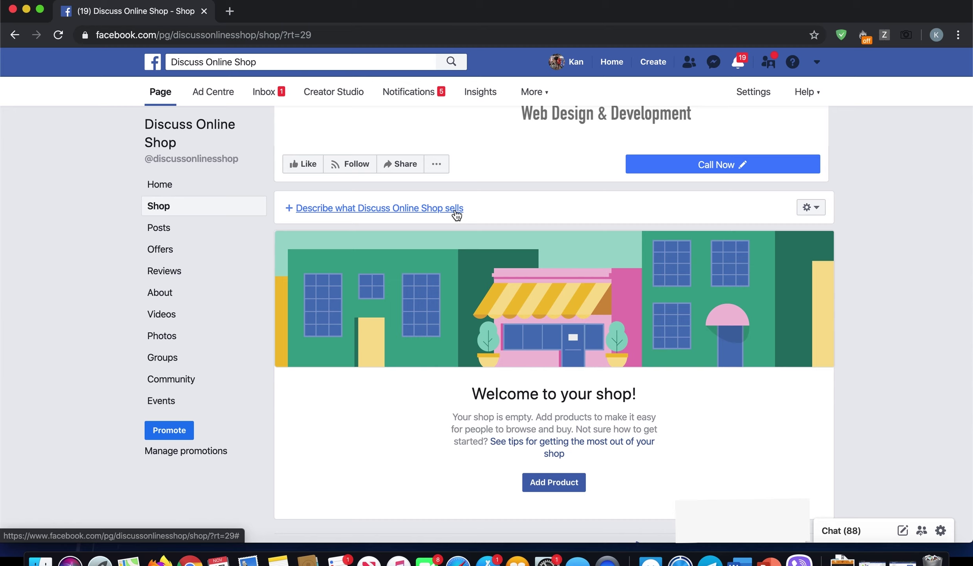
left_click(457, 213)
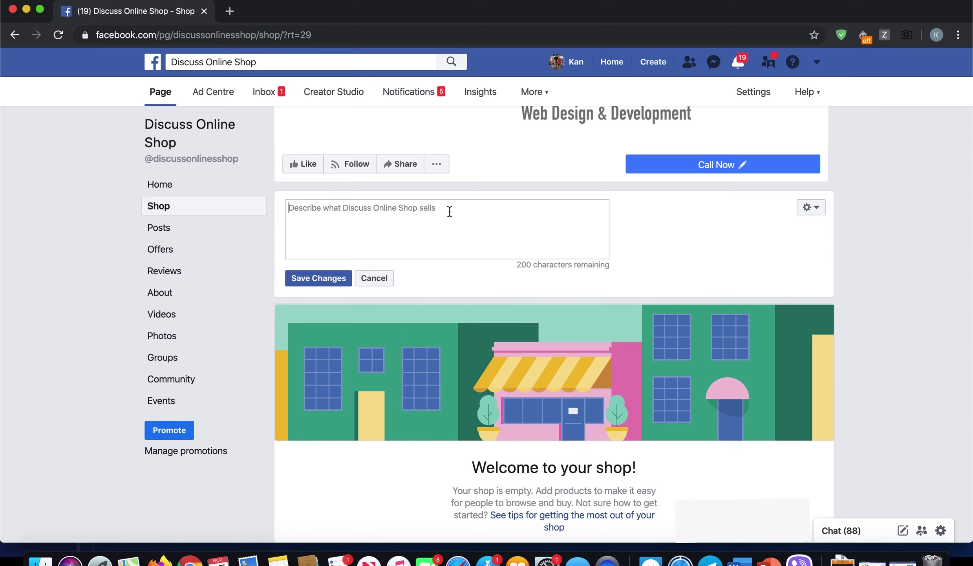
key("ctrl+space")
type("ထု")
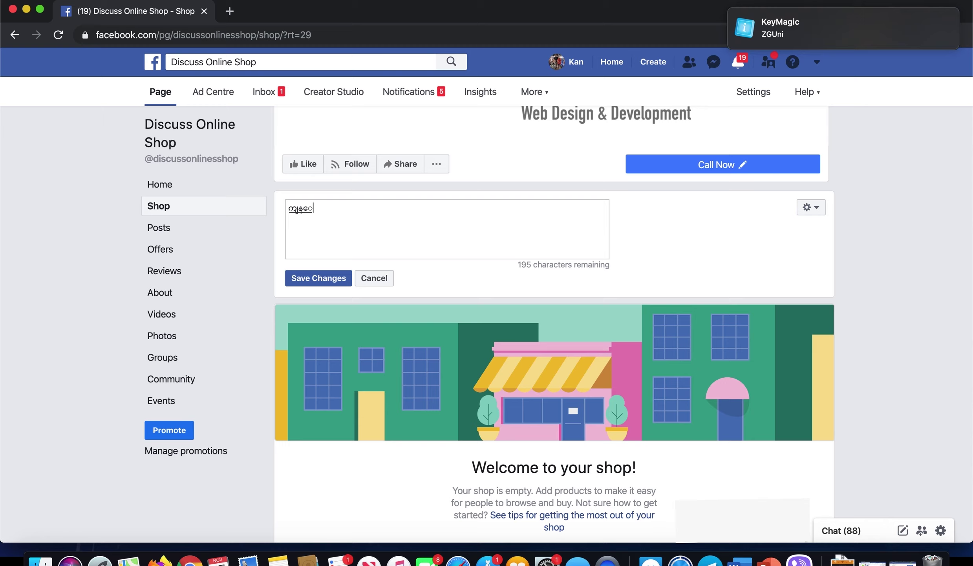
key("BackSpace")
key("BackSpace")
type("သင်တို့")
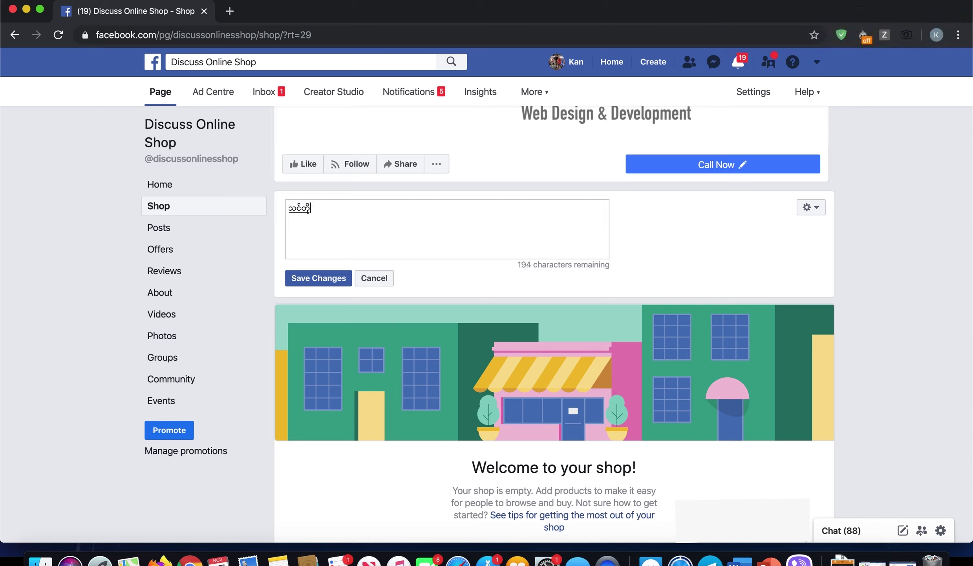
type("အတွက် အရေးကြီးဆုံးသော")
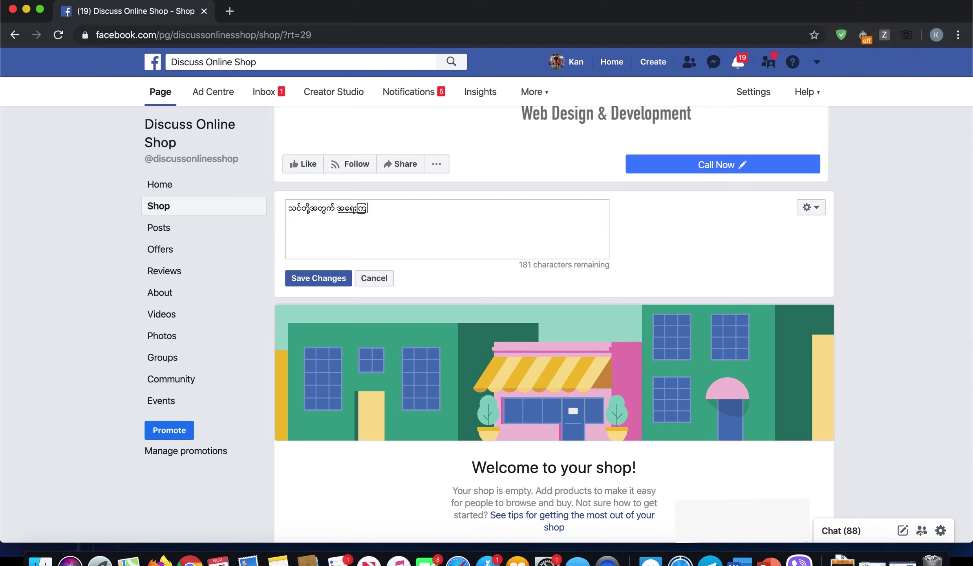
type(" ၌")
key("BackSpace")
key("BackSpace")
key("BackSpace")
type("ဝင်ငွေကောင်းလွန်းလ")
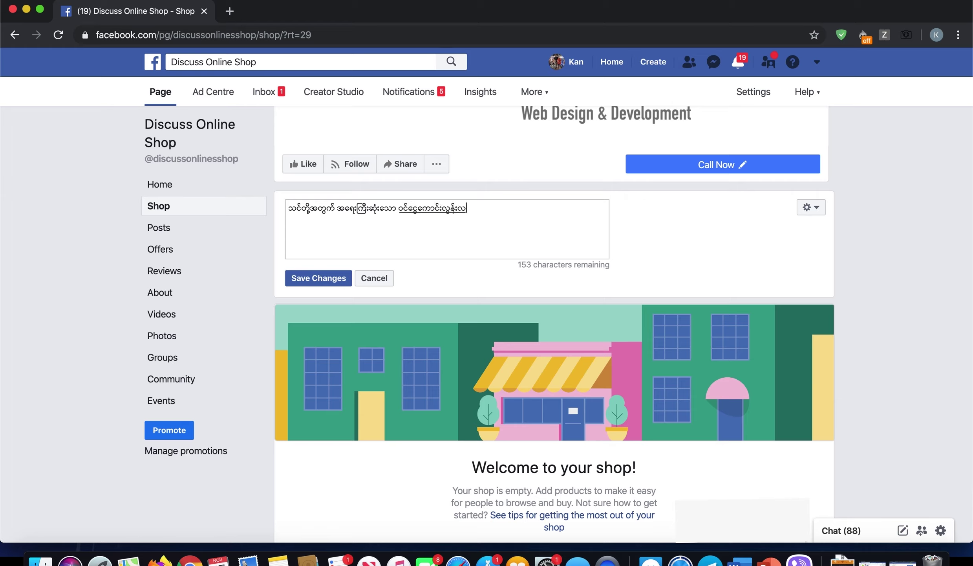
type("ှသည့် Training Video")
key("ctrl+space")
type("များကို ေရာင်းချပေးမည် ဖြစ်ပါသည်။ a")
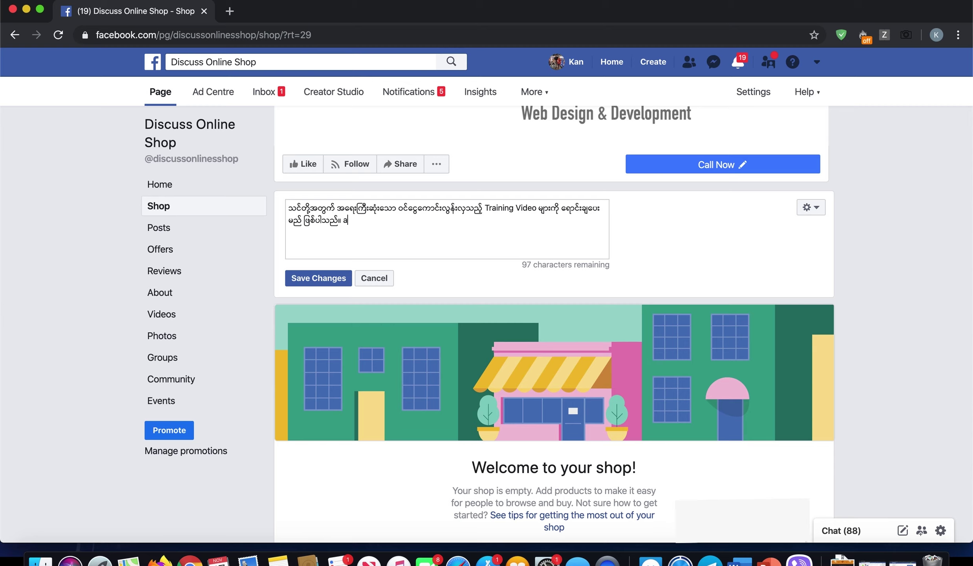
left_click(302, 278)
Start a new shop product and add the photo H12-1.jpg from the computer's DONE folder
scroll(460, 363, "down", 2)
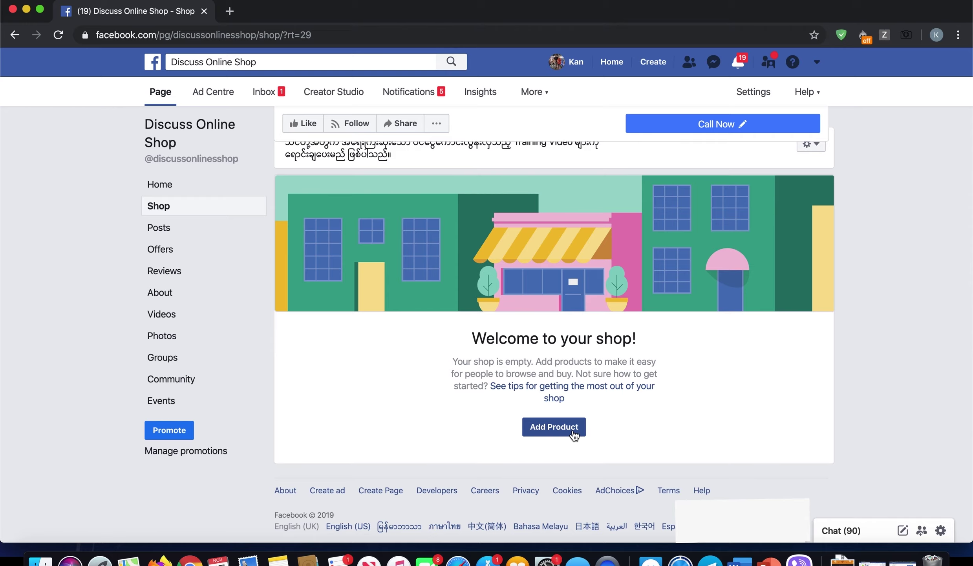
left_click(574, 431)
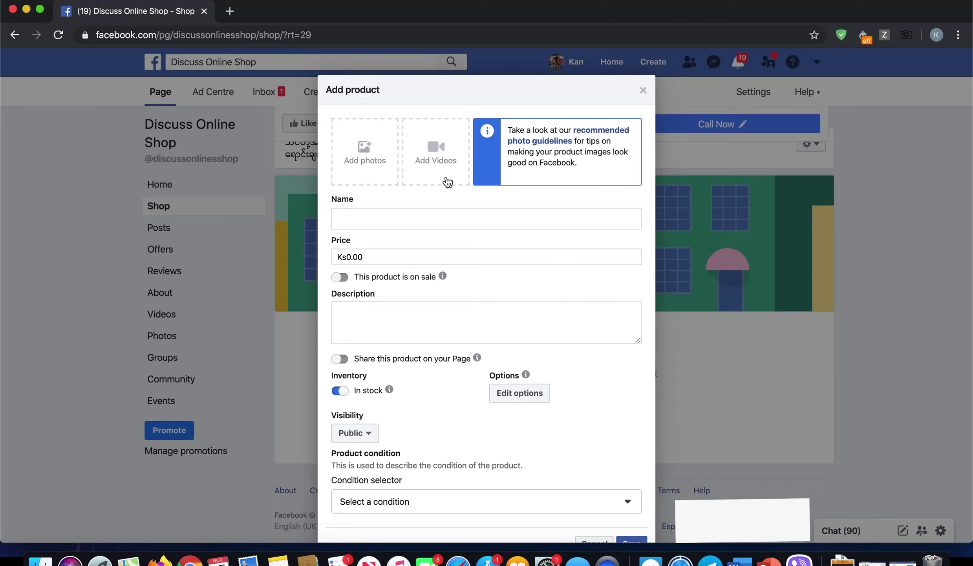
left_click(361, 155)
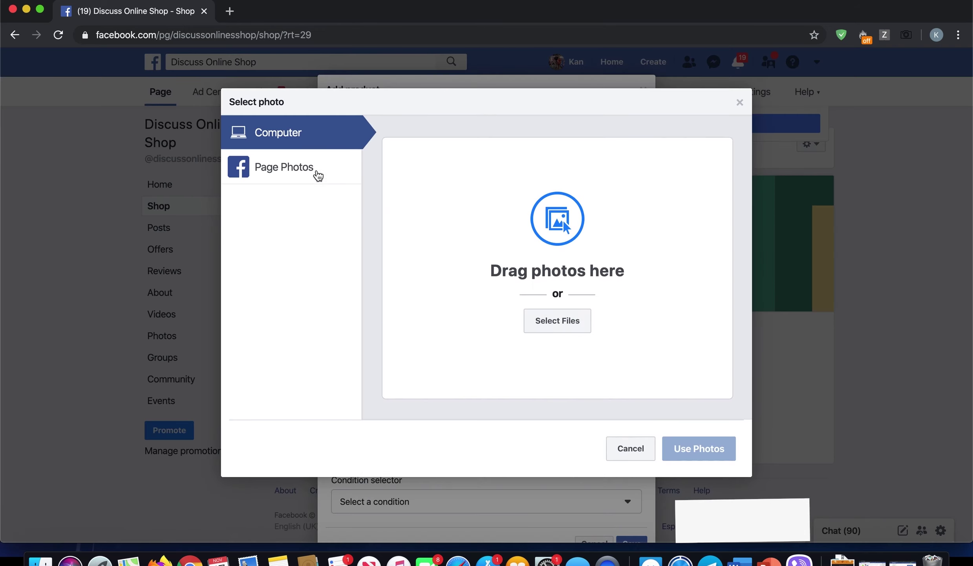
left_click(553, 332)
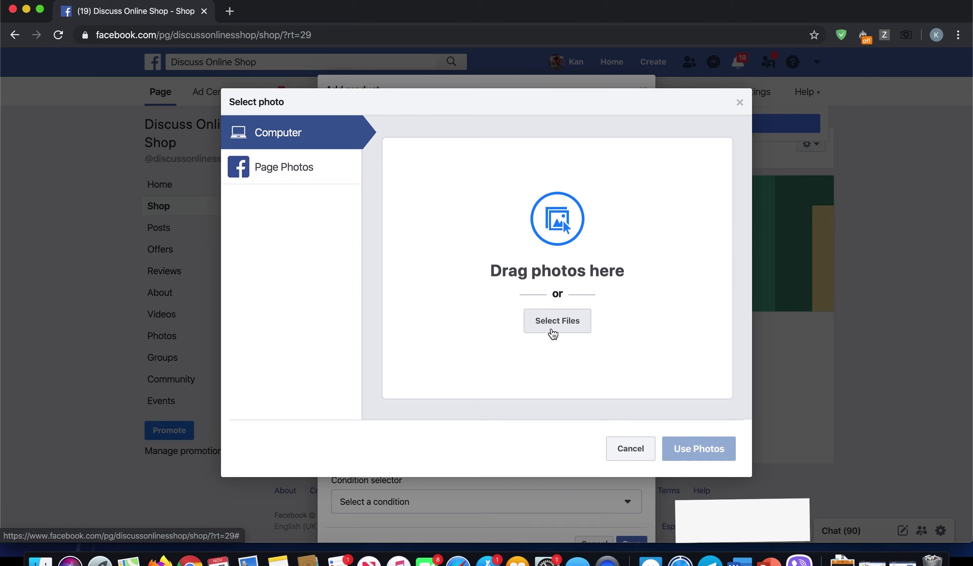
left_click(377, 80)
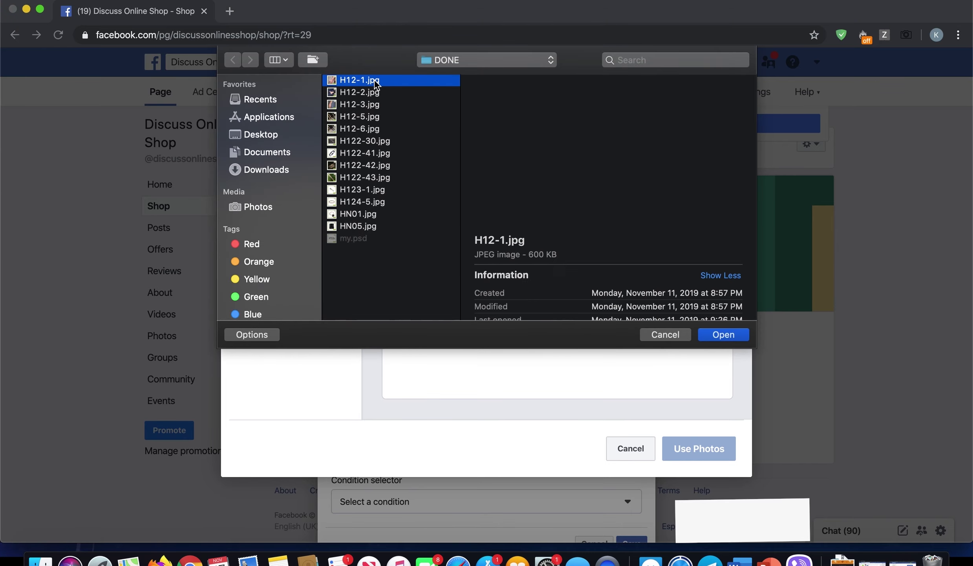
key("Return")
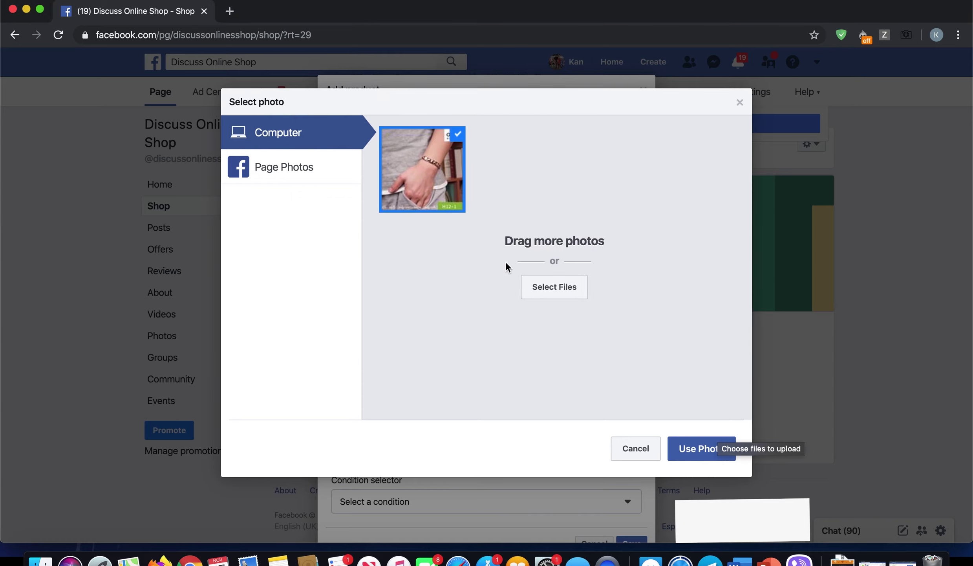
left_click(688, 456)
Name the product "Health Bracelet H 12-1" and set its price to Ks2200
left_click(431, 228)
type("Health Brac")
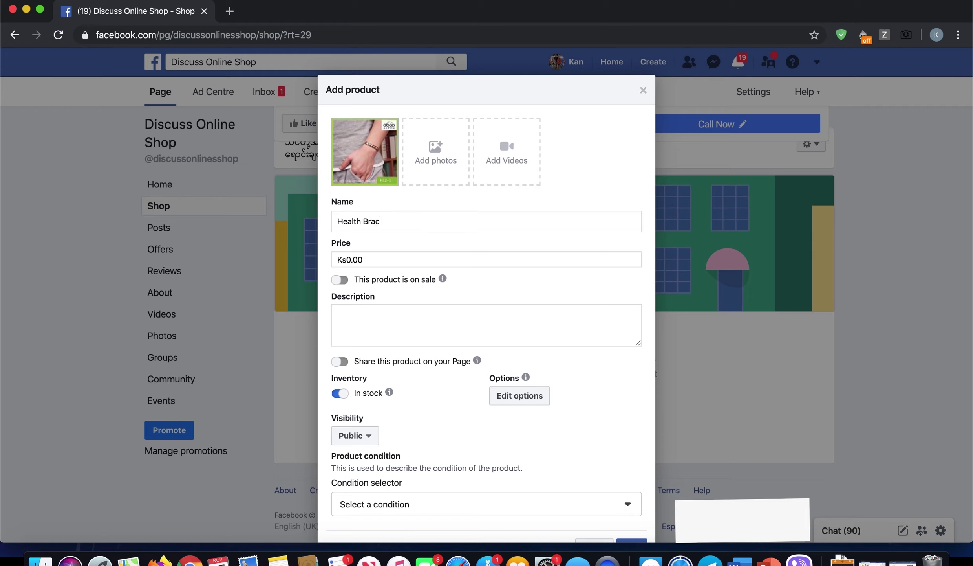
type("elet H 12-1")
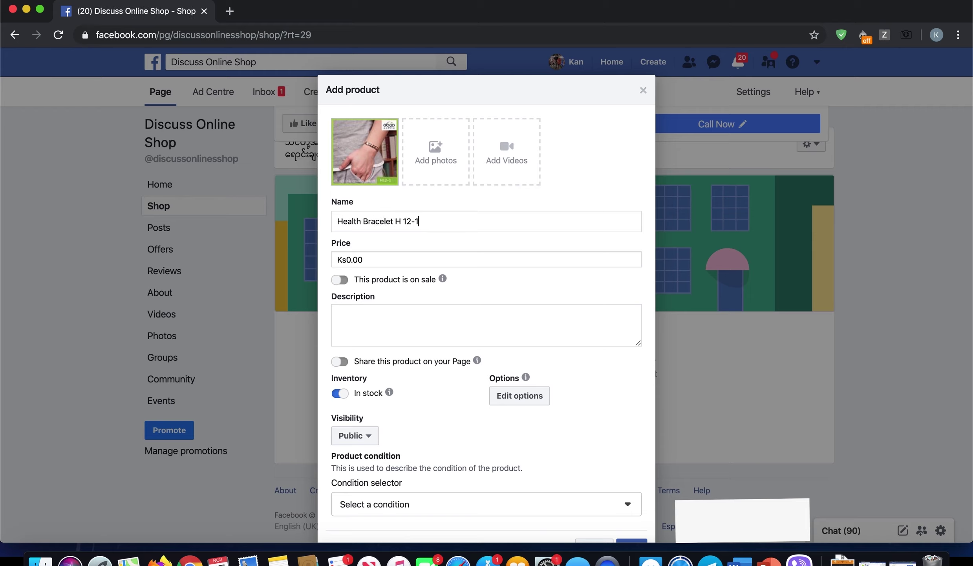
left_click(379, 262)
key("BackSpace")
type("2200")
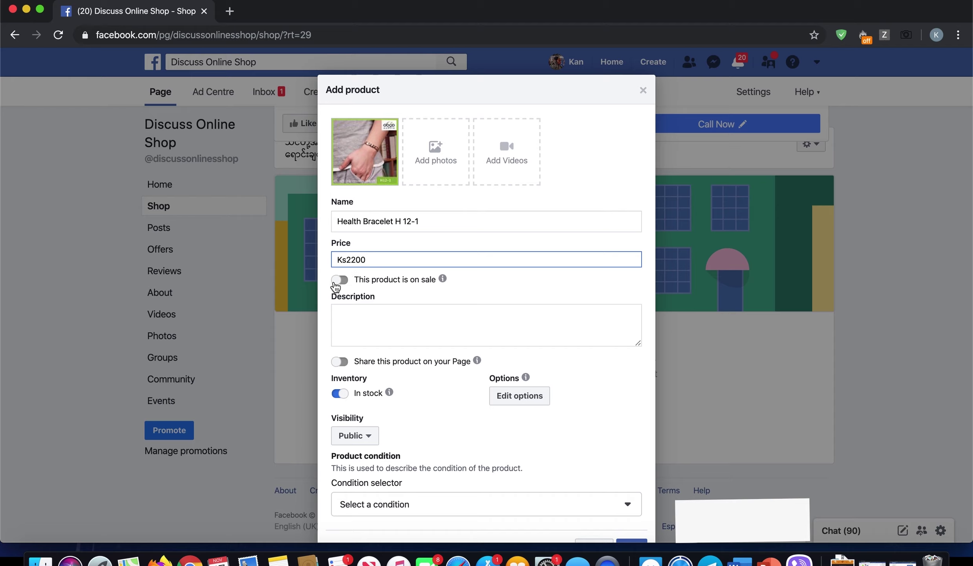
Mark the product as on sale and set its sale price to Ks21990
left_click(336, 284)
left_click(359, 295)
left_click_drag(362, 295, 354, 295)
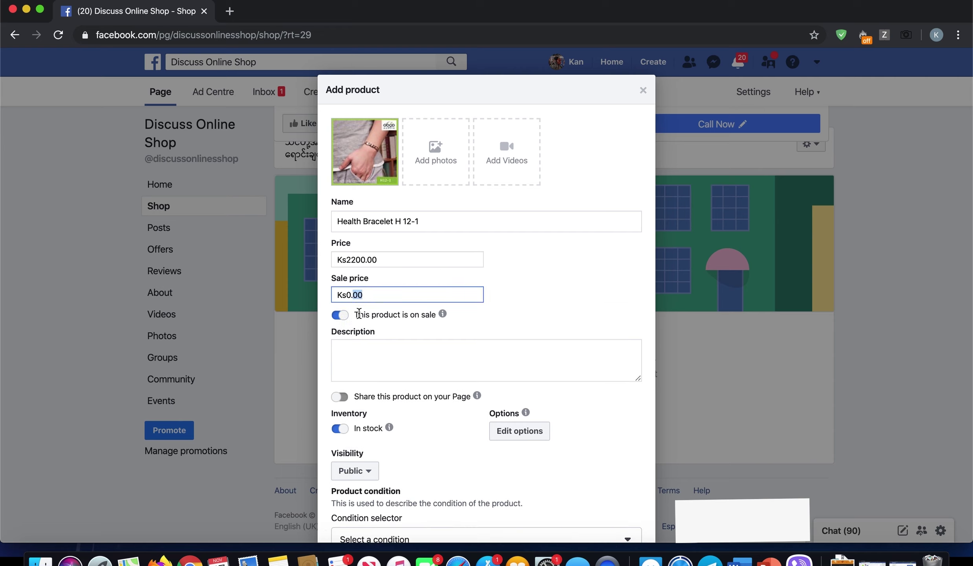
left_click_drag(347, 295, 476, 304)
key("BackSpace")
type("21990")
left_click(394, 368)
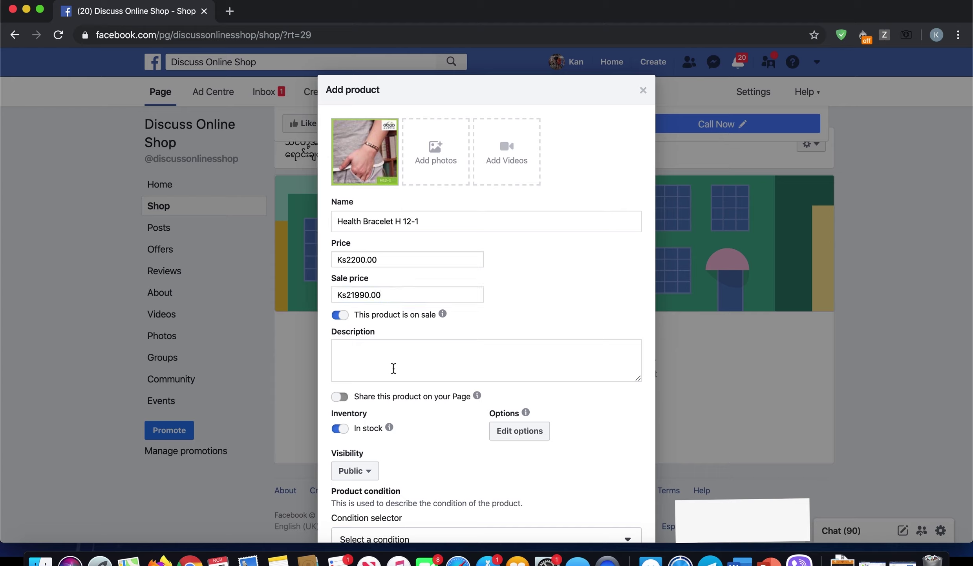
Describe the product as "Health Bracelet က တော့ ကျနော်တို့ အရမ်းကို သွေးတိုးတာ၊ သွေးကျတာကို ပုံမှန်တိုင်း ဖြစ်စေတာပါ။" and turn on sharing it on the Page
type("Health Bracelet")
key("ctrl+space")
type("က တော့ ကျနော်တို့ အရမ်းကို ေ")
key("BackSpace")
key("BackSpace")
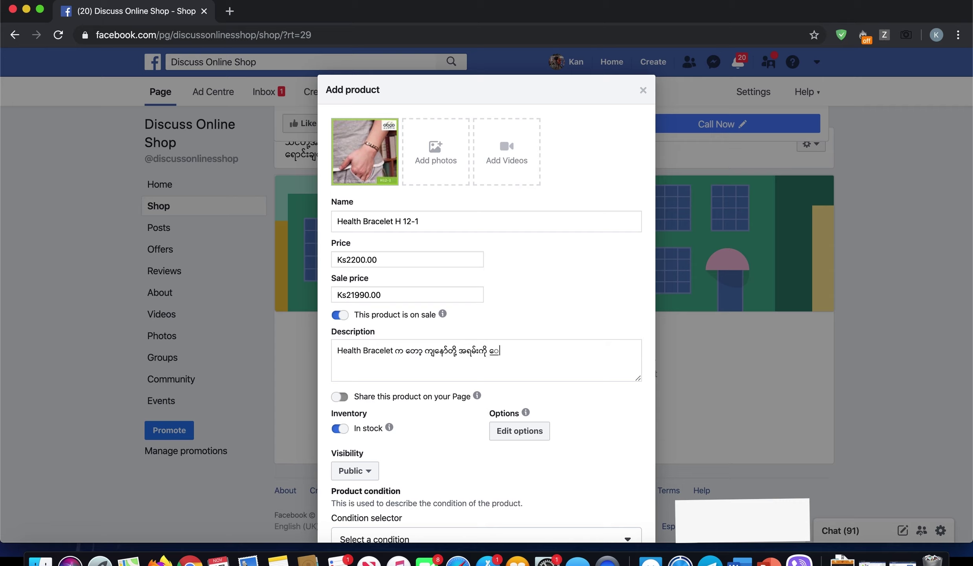
type("သွေးတိုးတ")
type("ာ၊ သွေးကျတာကို ပွဲ")
type("မှန်တိုင်း ဖြစ်စေတာပ")
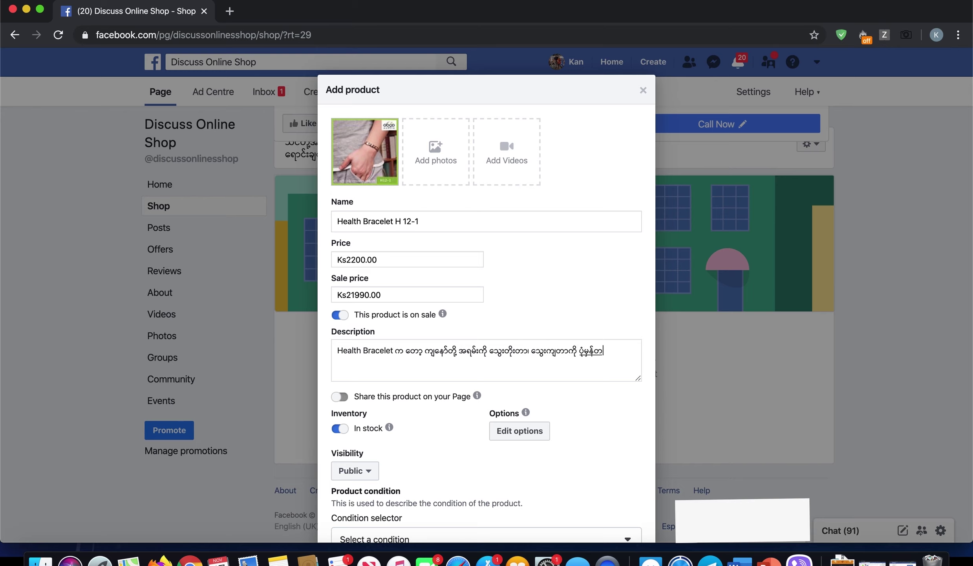
type("ါ။")
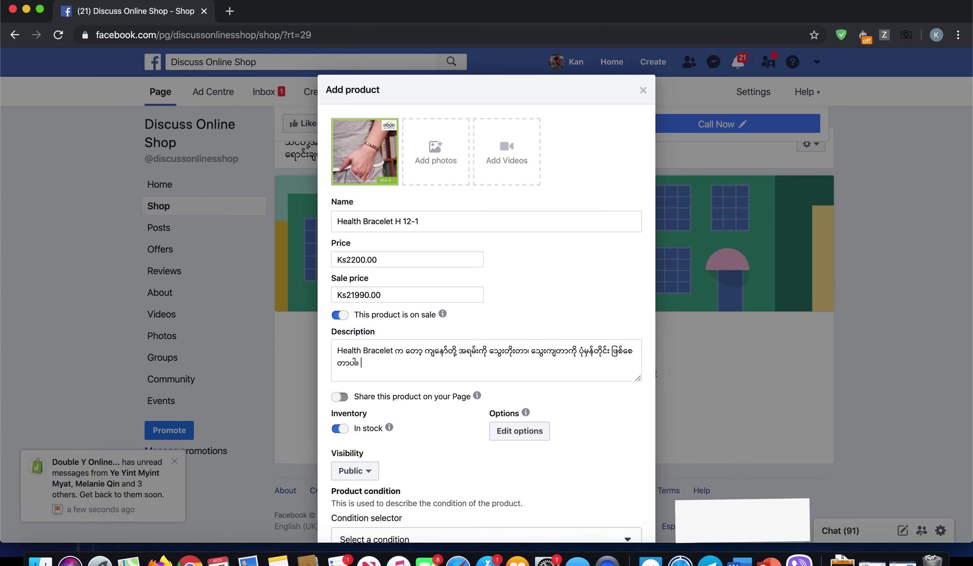
scroll(487, 299, "down", 2)
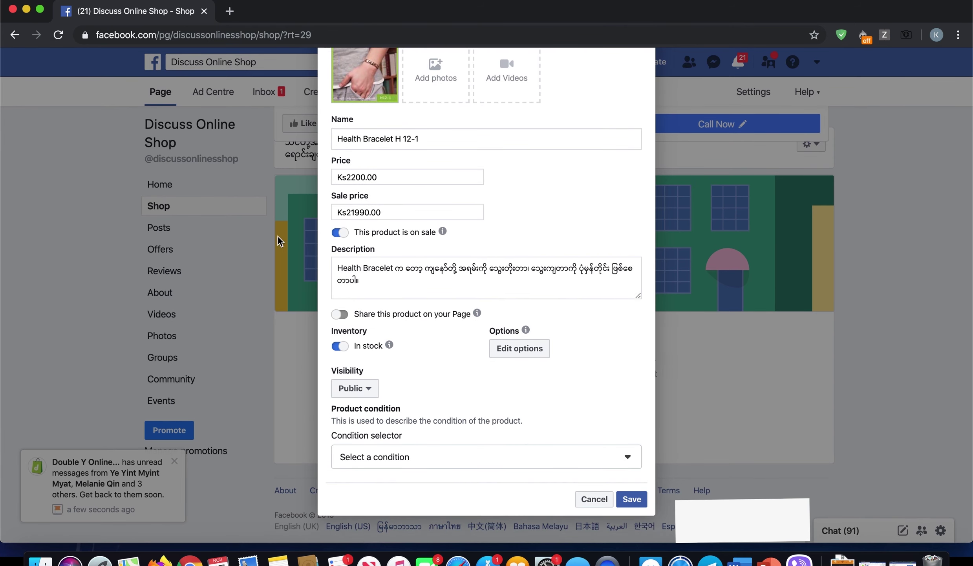
left_click(340, 314)
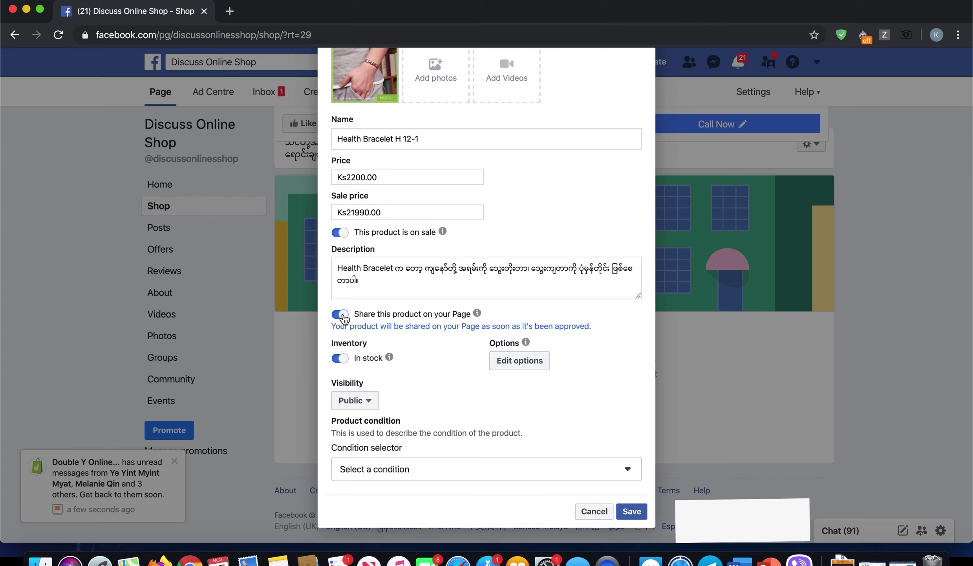
Add an option to the product, try the Custom type for it, and set it back to Colour without a value
left_click(520, 358)
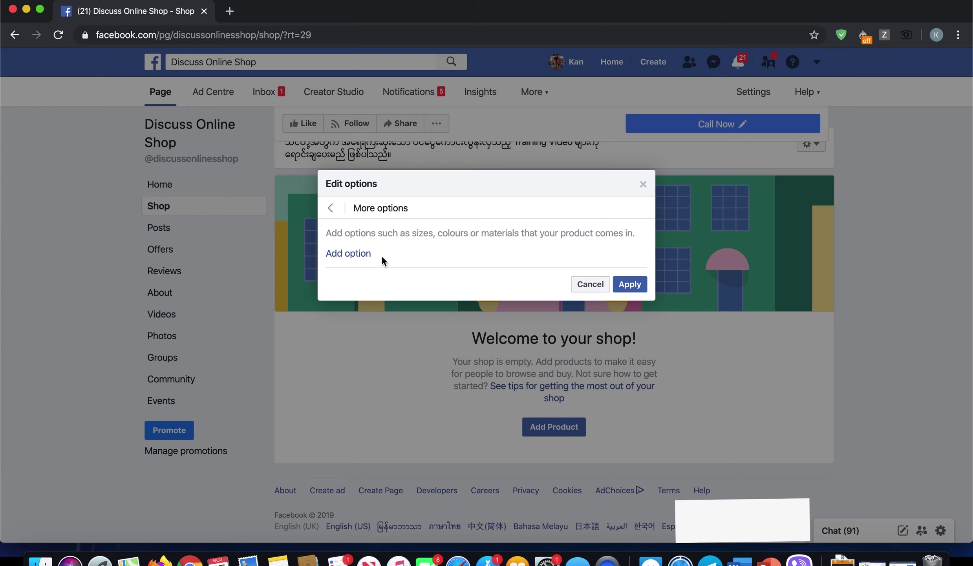
left_click(344, 254)
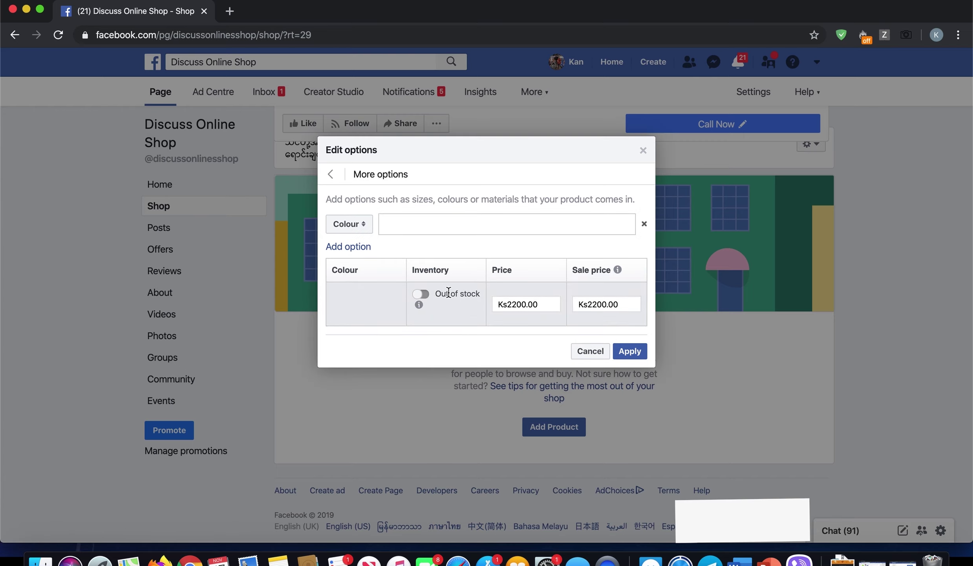
left_click(358, 226)
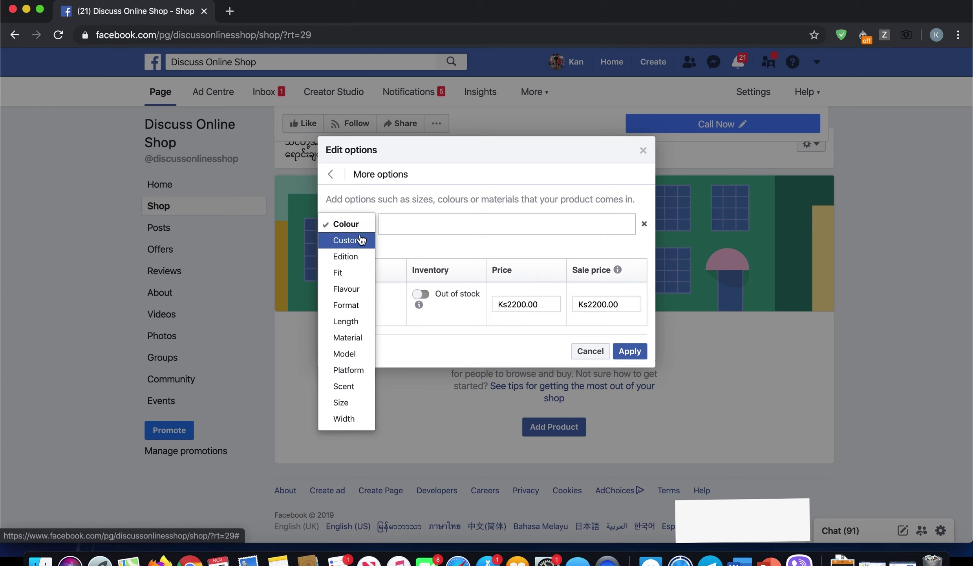
left_click(362, 240)
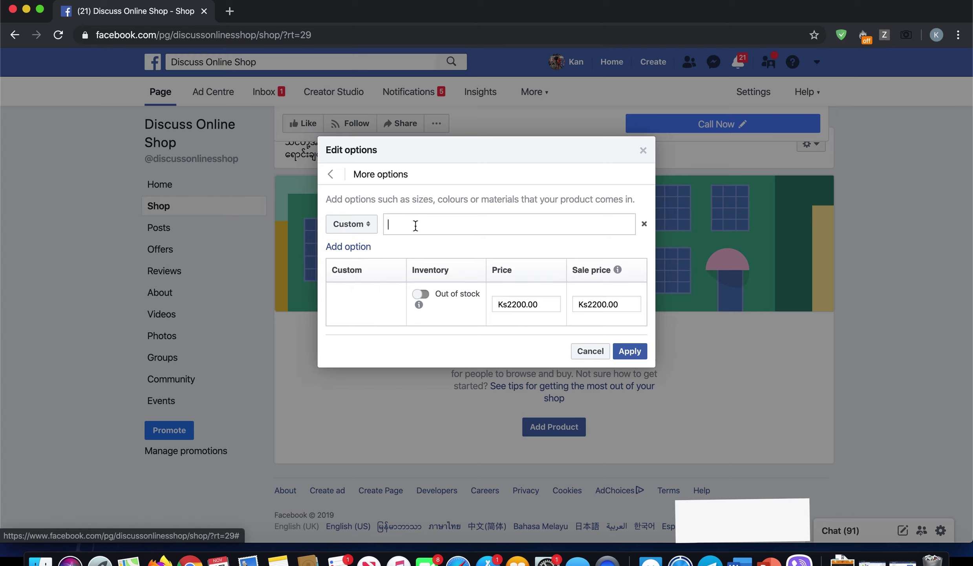
left_click(361, 226)
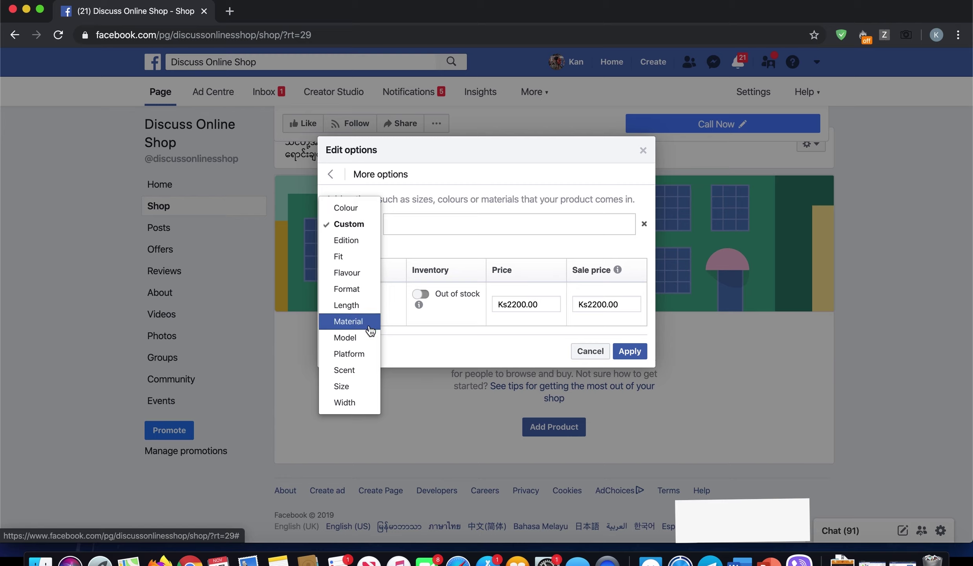
left_click(338, 212)
left_click(331, 174)
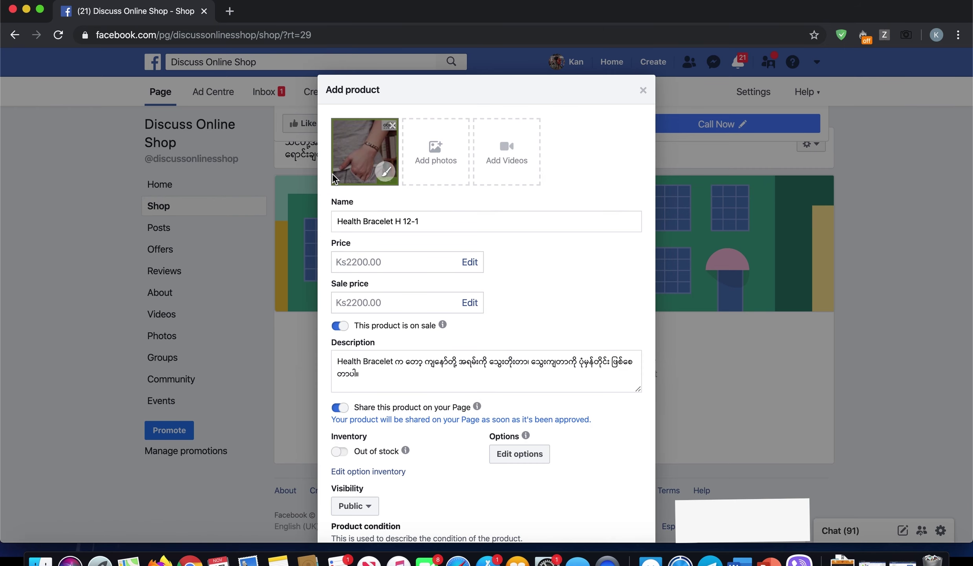
Keep the product's visibility at Public and set its condition to New
scroll(453, 436, "down", 2)
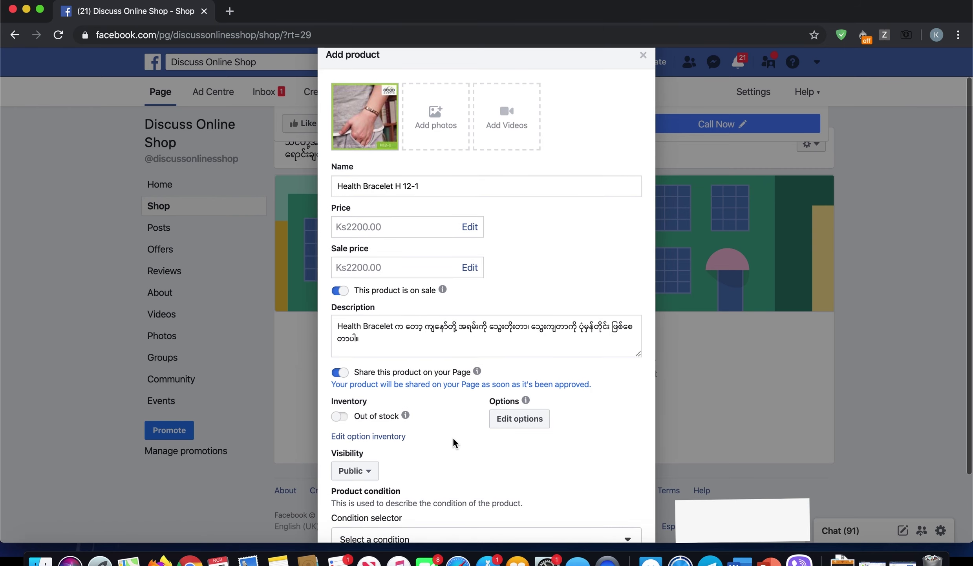
scroll(508, 432, "down", 3)
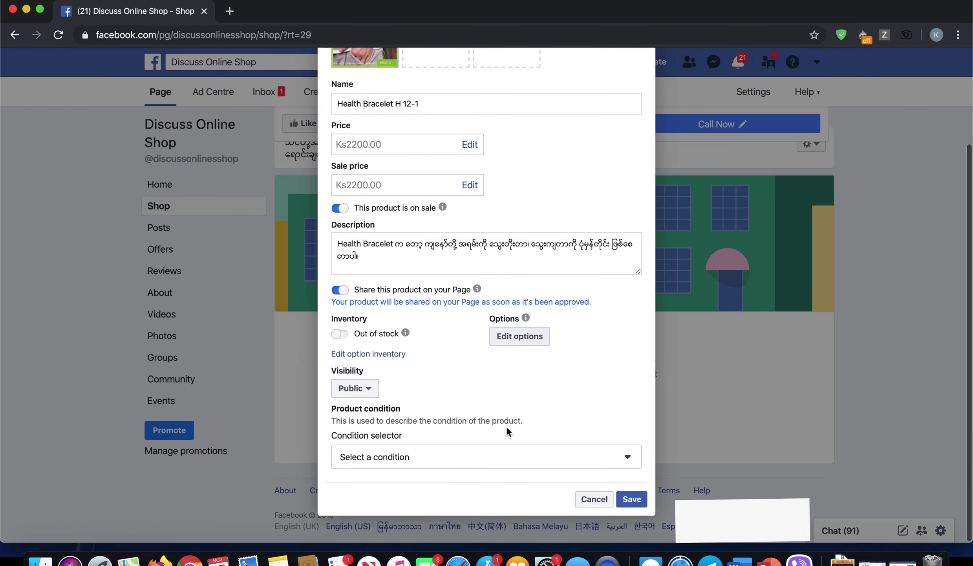
left_click(371, 394)
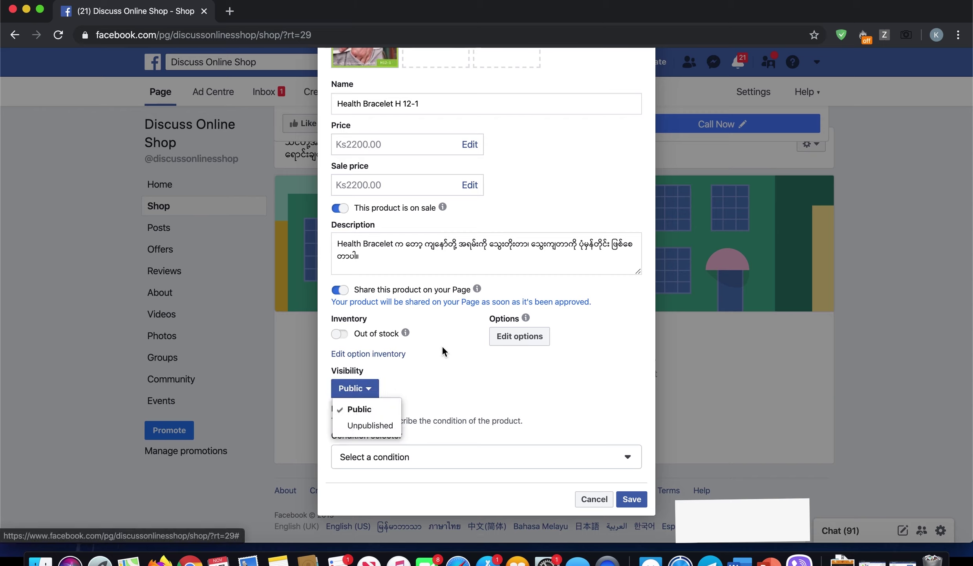
left_click(411, 446)
left_click(412, 447)
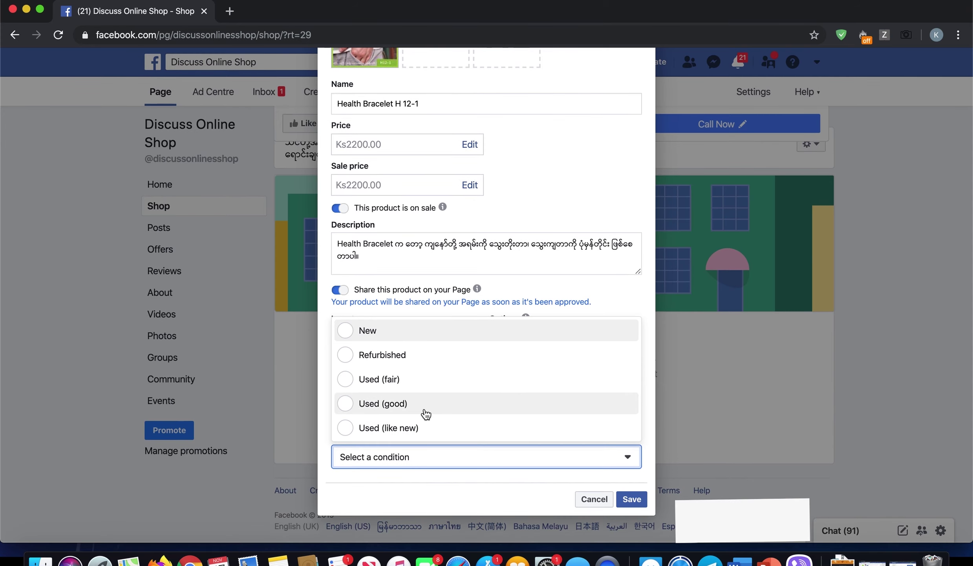
left_click(405, 334)
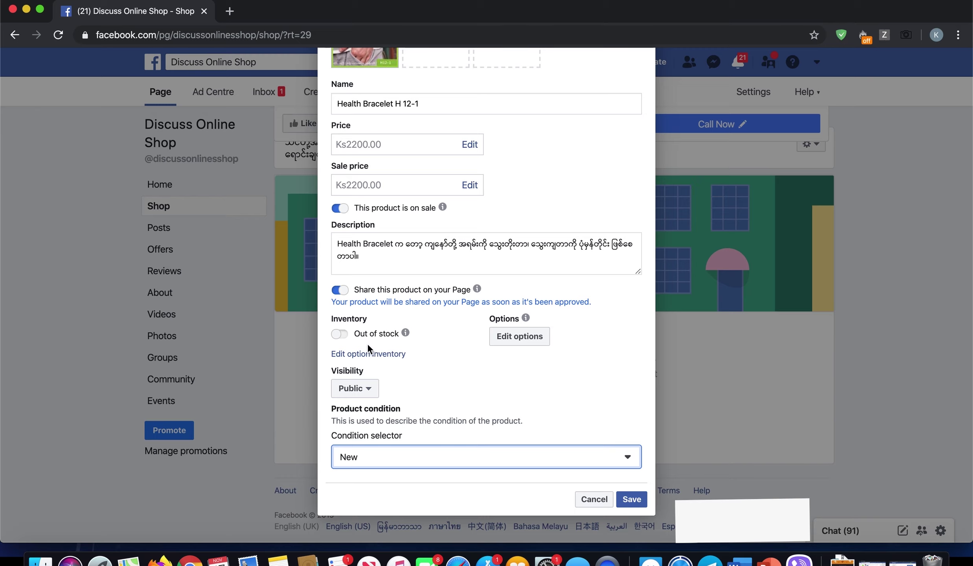
Remove the empty Colour option from the product and return to the product details
left_click(344, 334)
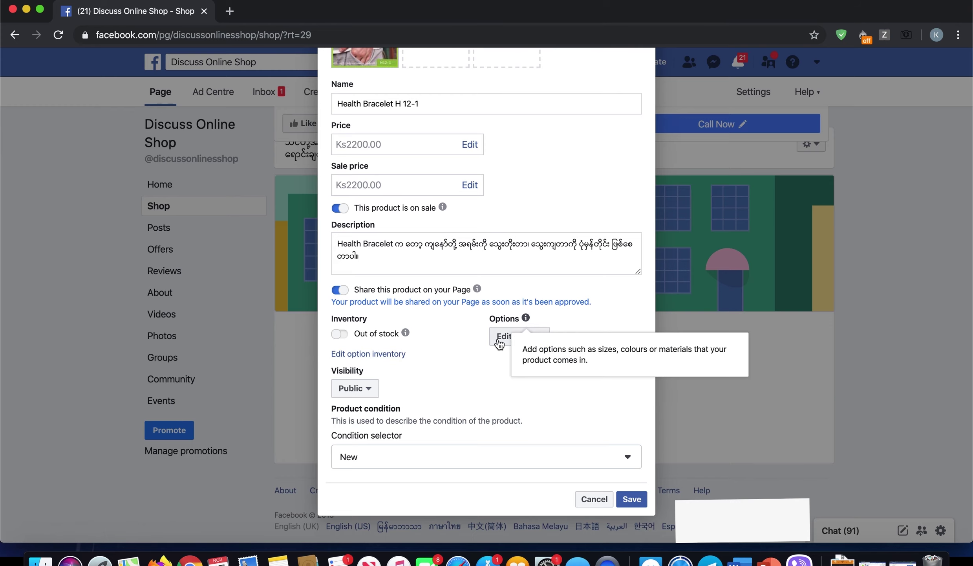
left_click(515, 337)
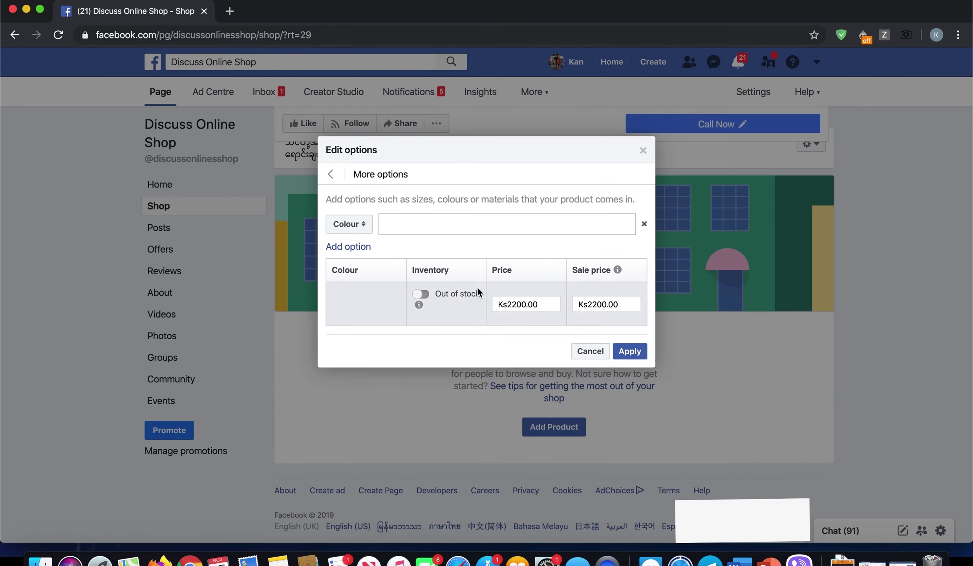
left_click(645, 224)
left_click(332, 209)
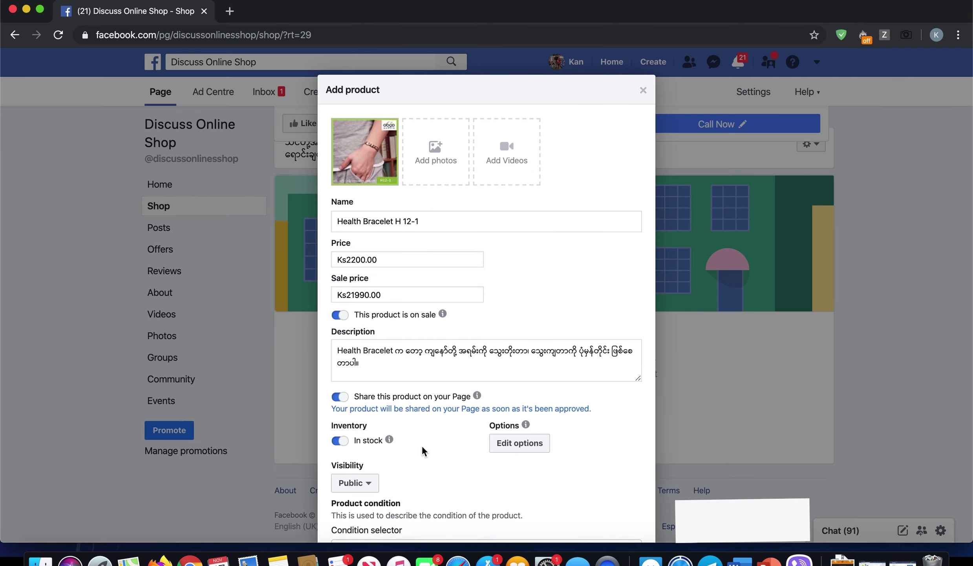
Try to save the product and read the notice on its sale price
scroll(432, 467, "down", 5)
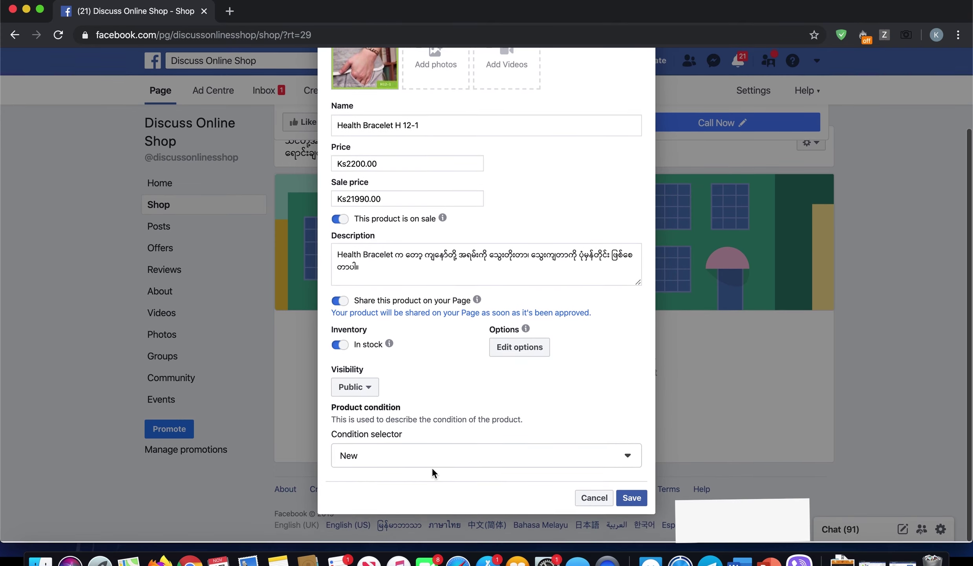
left_click(635, 498)
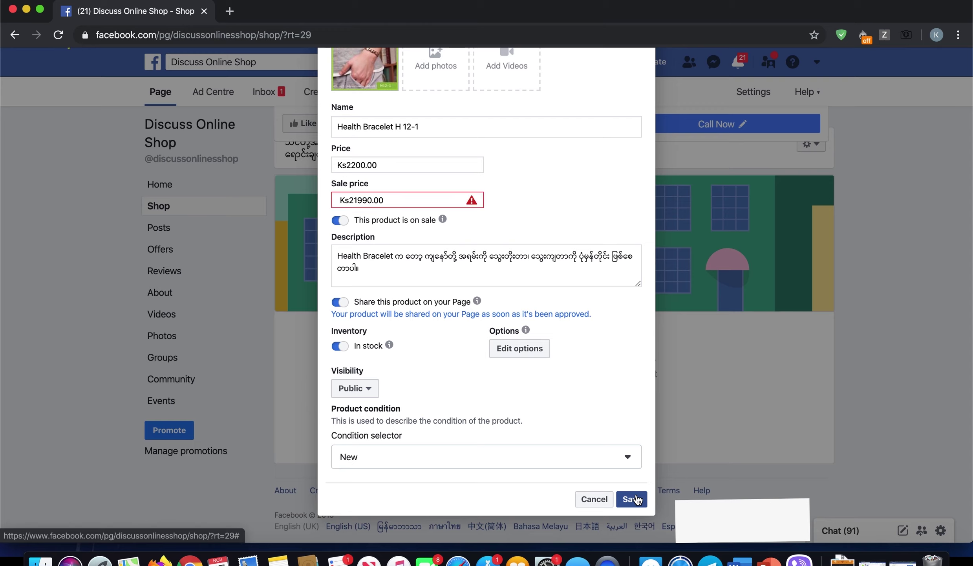
mouse_move(469, 203)
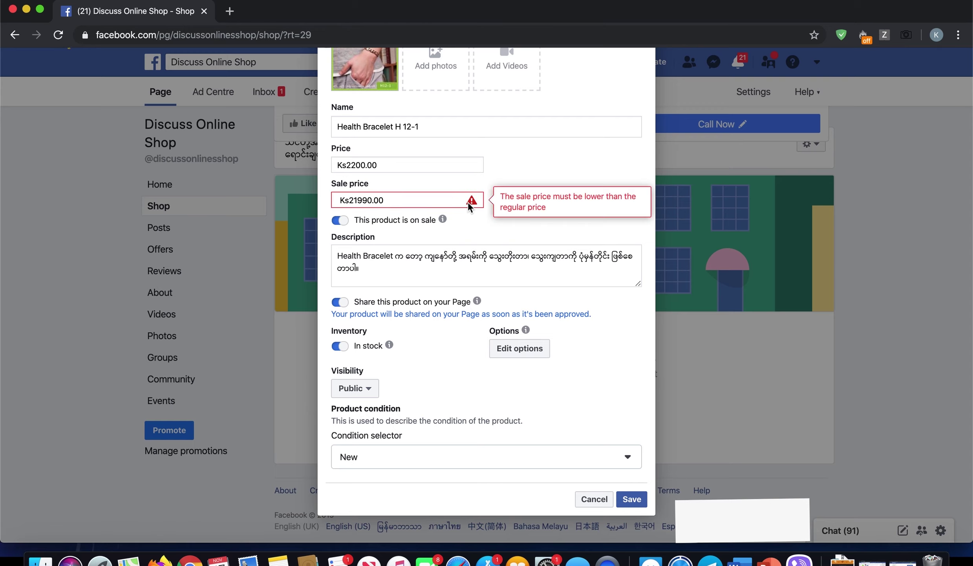
Correct the product's price to Ks22000 and enter its sale price as Ks21990
left_click(367, 200)
key("BackSpace")
key("BackSpace")
key("BackSpace")
left_click(358, 165)
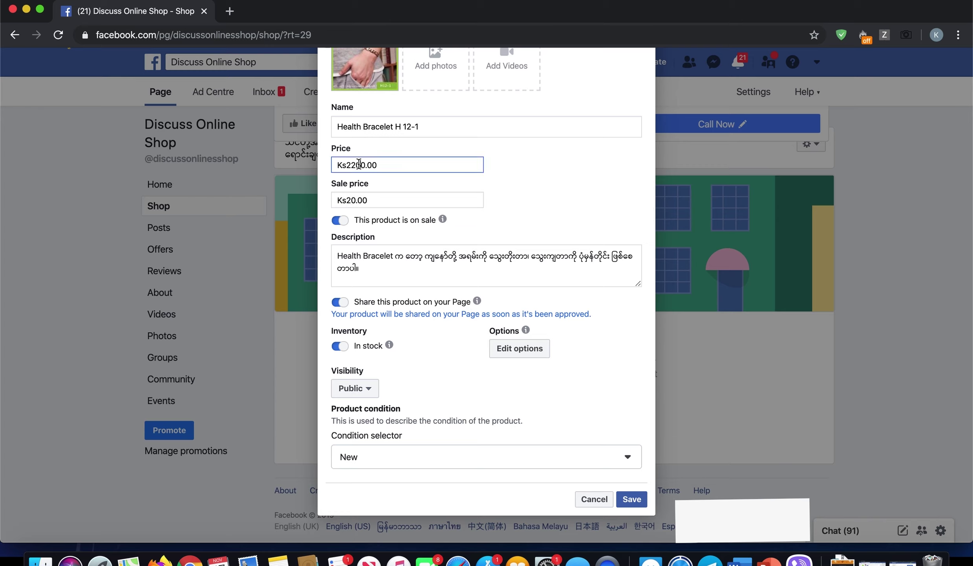
type("0")
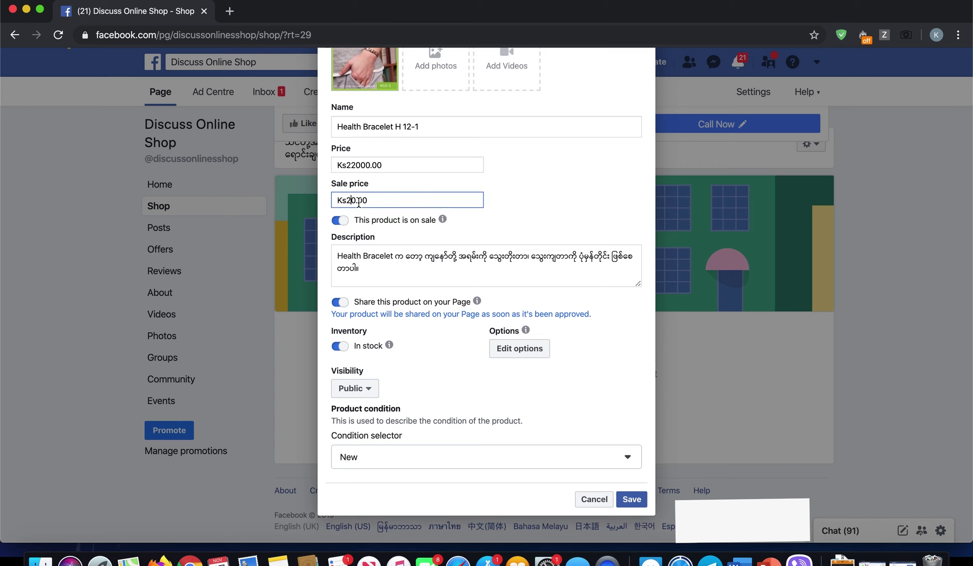
left_click(373, 207)
type("199")
Save the Health Bracelet H 12-1 product and close the confirmation
left_click(535, 190)
left_click(636, 505)
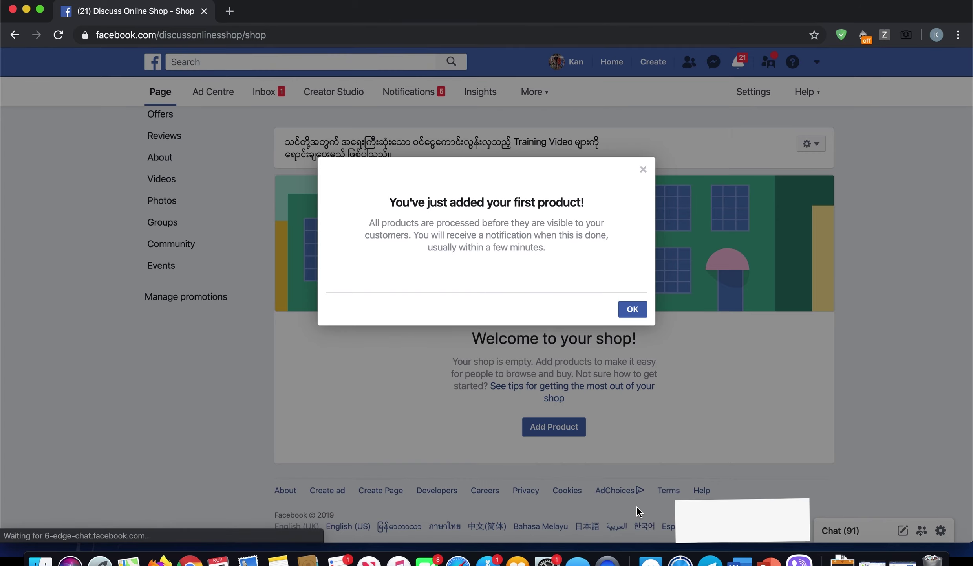
left_click(636, 310)
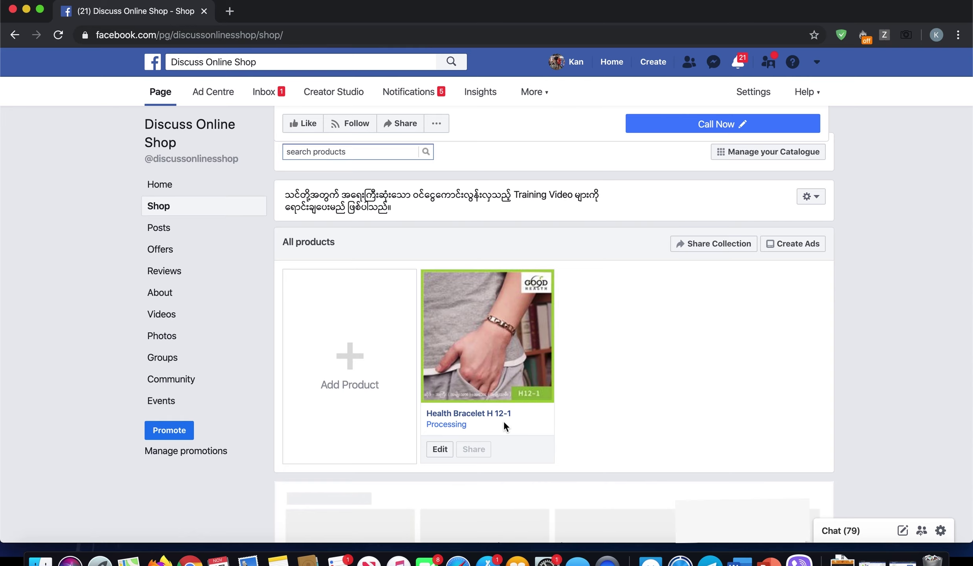
Start a second shop product and add the photo 2.jpg from the computer's Desktop folder
left_click(350, 366)
left_click(360, 157)
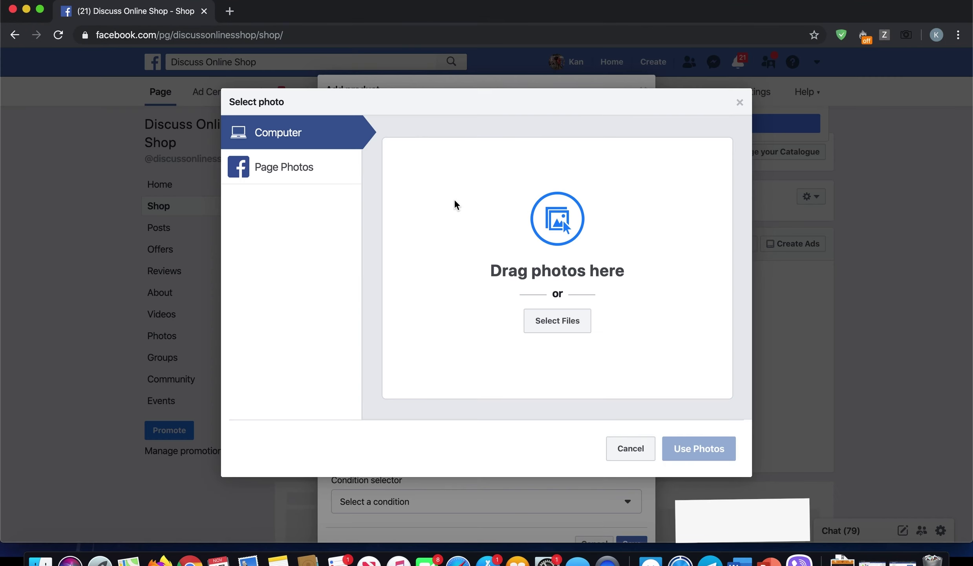
left_click(314, 161)
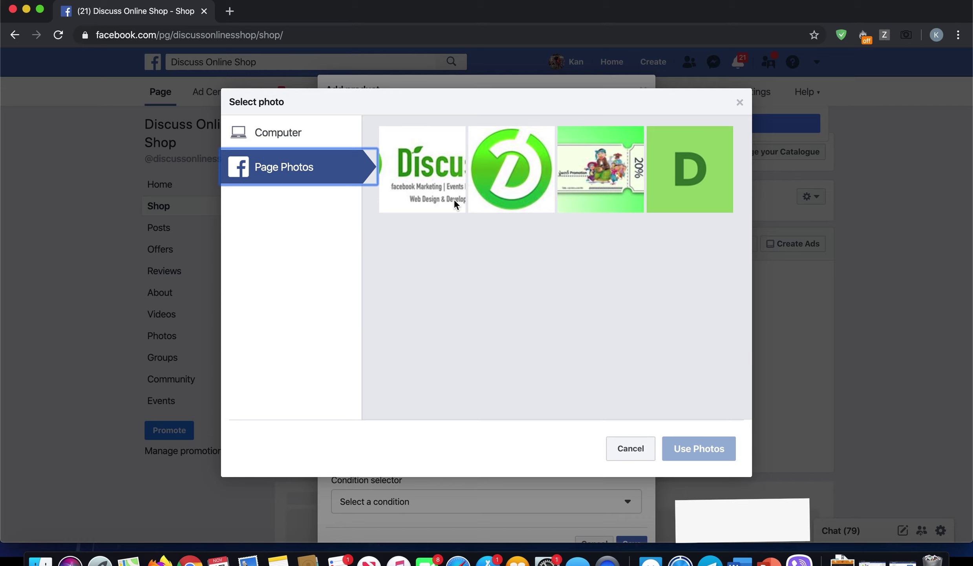
left_click(254, 141)
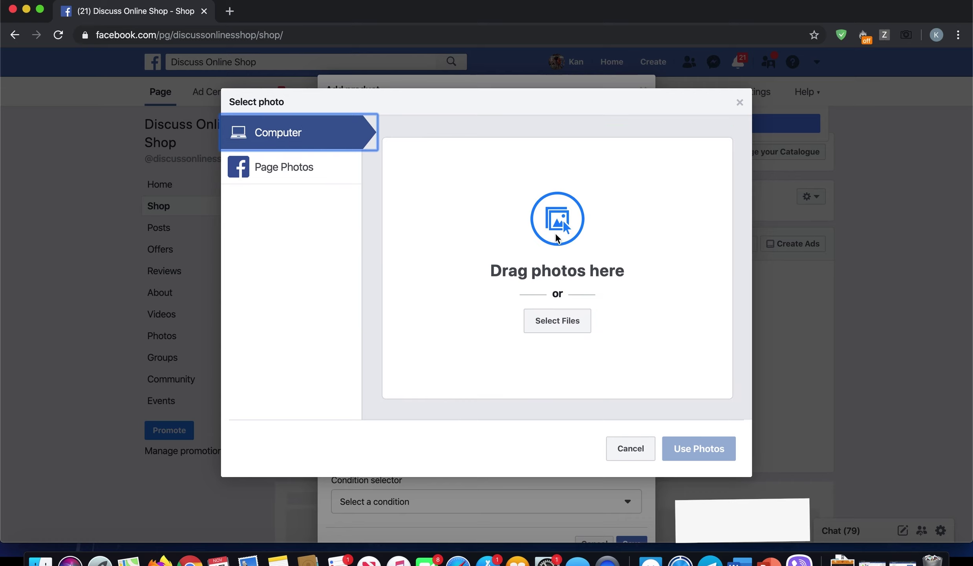
left_click(555, 322)
left_click(287, 141)
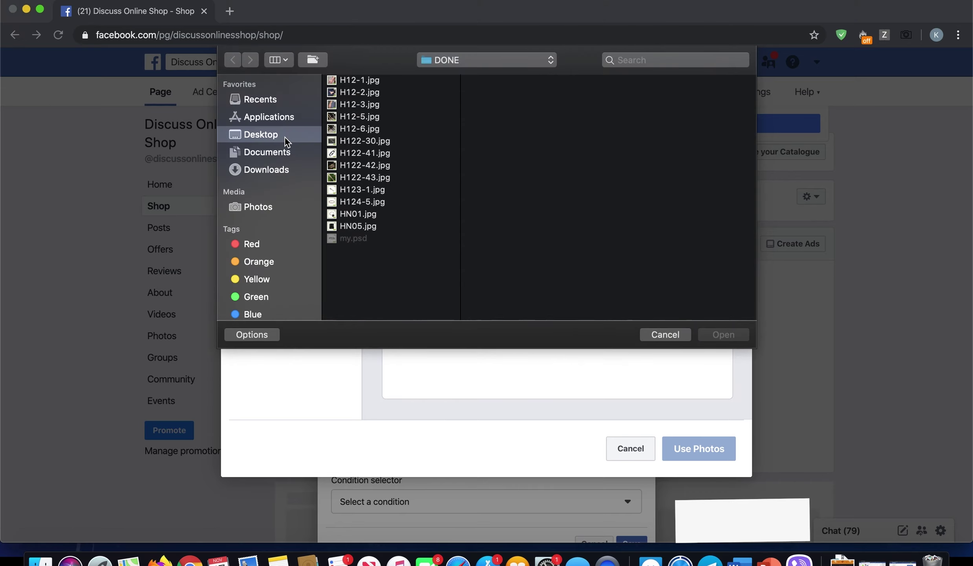
left_click(372, 128)
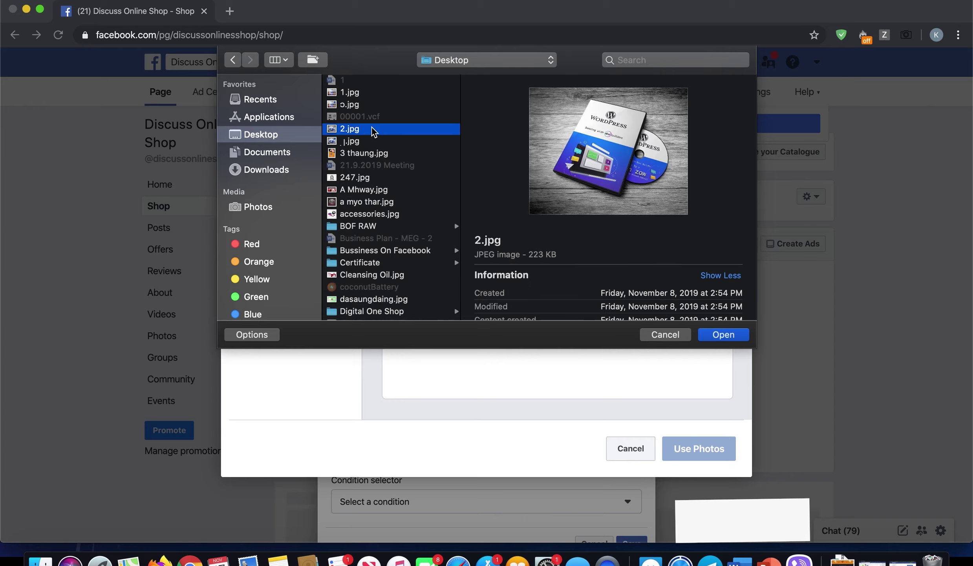
key("Return")
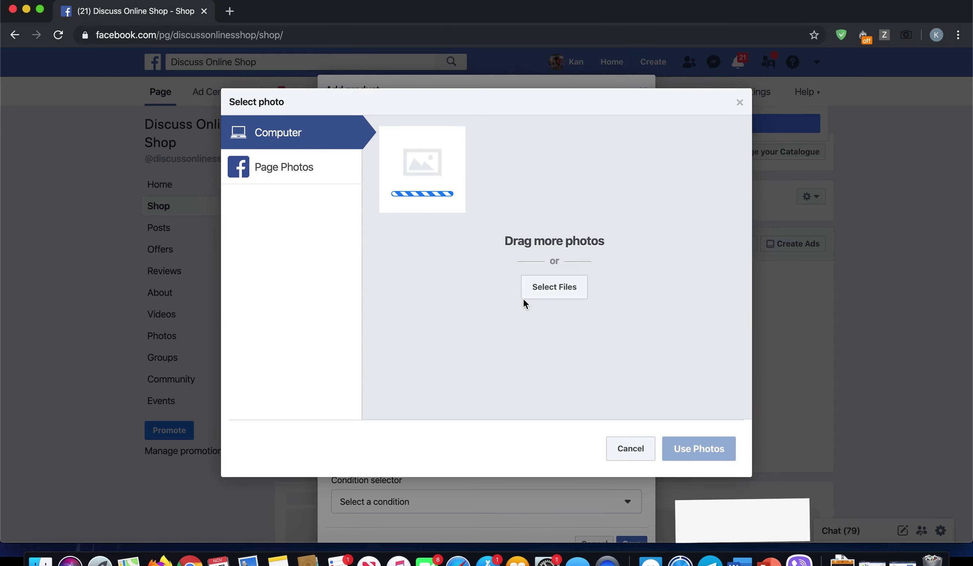
left_click(701, 449)
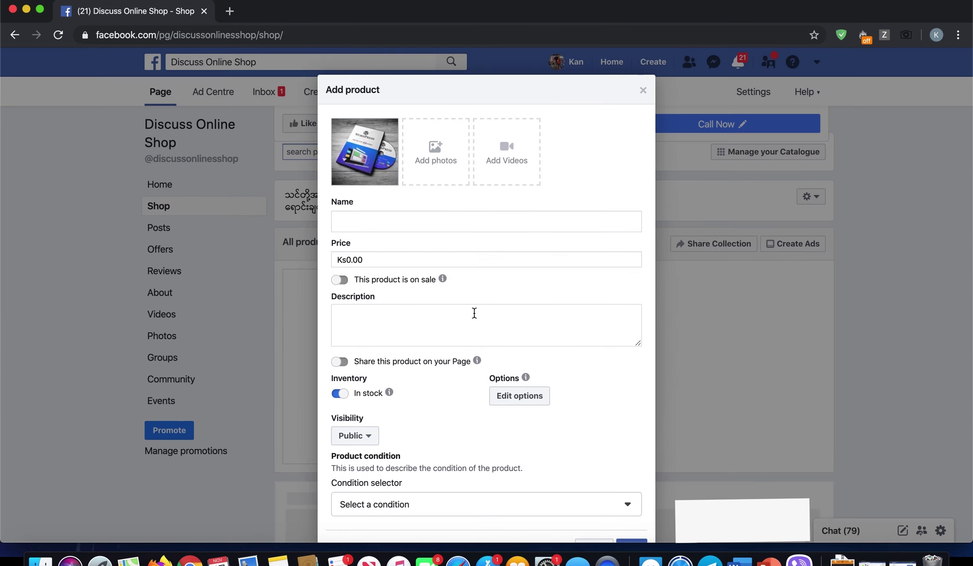
Name the product "Wordpress Dancing with Divi Builder ( မြန်မာလို သင်ခန်းစာ )" and set its price to Ks7000
type("Wordpress Dancing with Divi Buil")
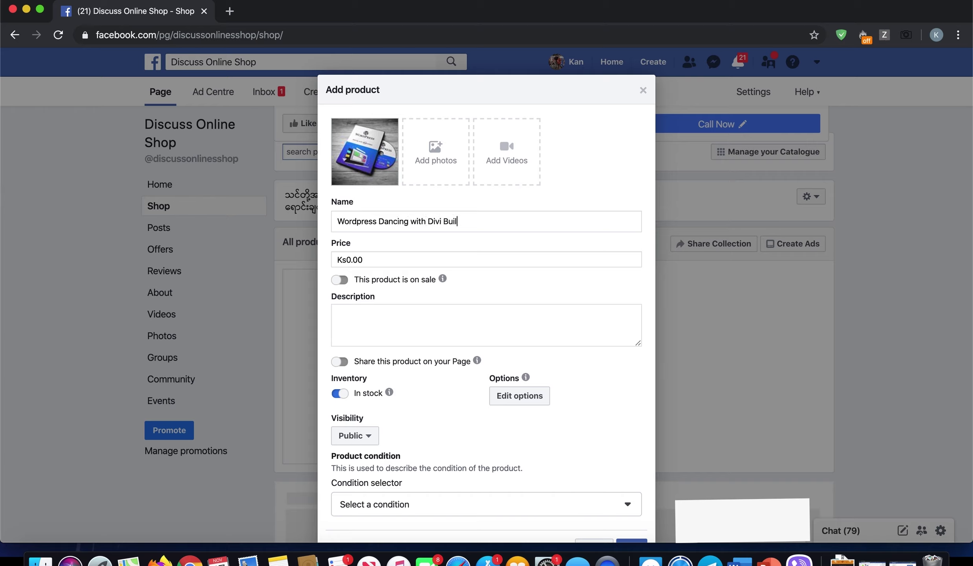
type("der ( မ")
key("ctrl+space")
type("မြန်မာလို သင်ခန်းစာ )")
left_click(363, 325)
left_click(349, 260)
key("BackSpace")
type("7000")
left_click(405, 334)
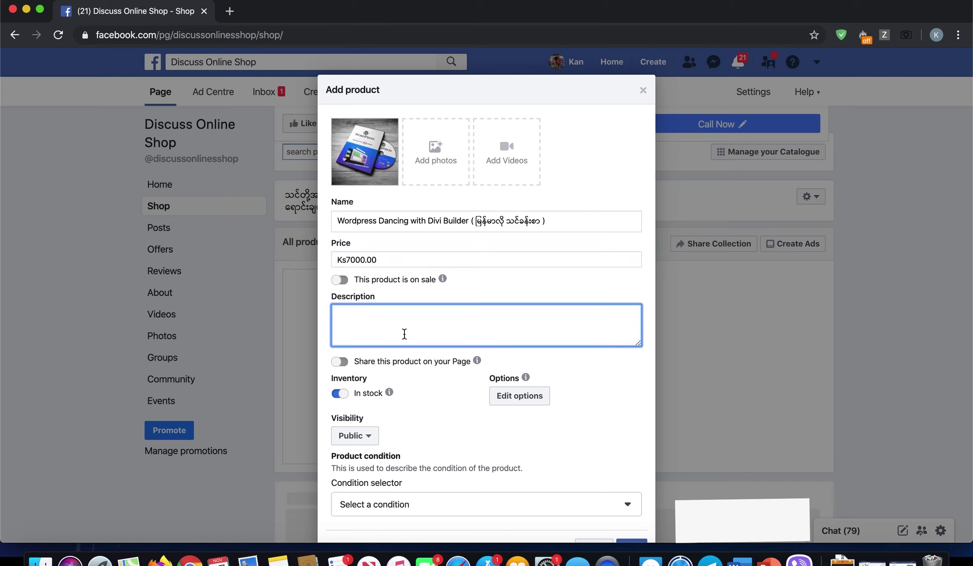
Enter the description "မြန်မာလို သင်ခန်းစာတွေဖြစ်ပါတယ်။ Wordpress Dancing with Divi Builder" and turn on sharing the product on the Page
type("မြန်မာလို သင်ခန်းစာတွေဖြစ်ပါတယ်။ Wo")
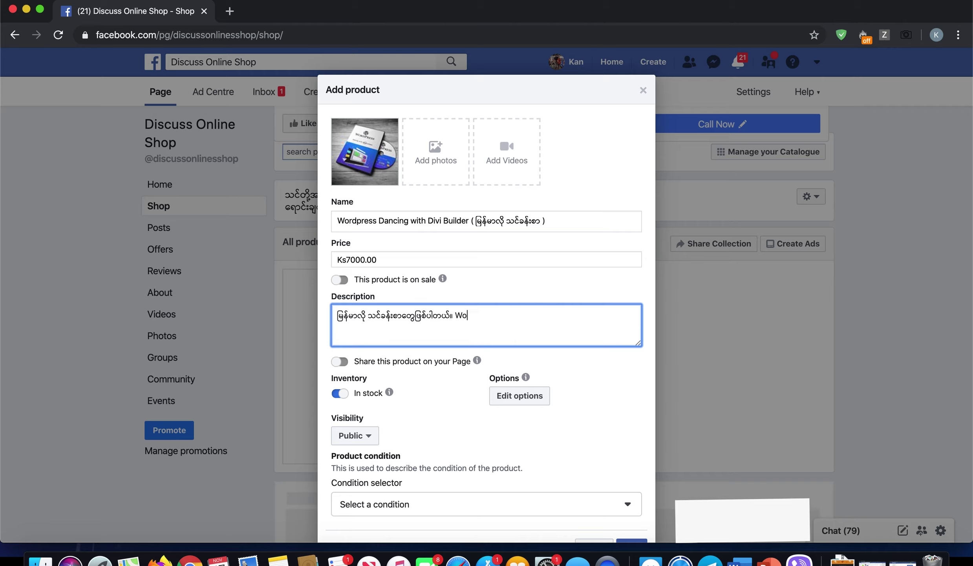
type("rdpress Dancing with Divi Builder")
scroll(442, 406, "down", 2)
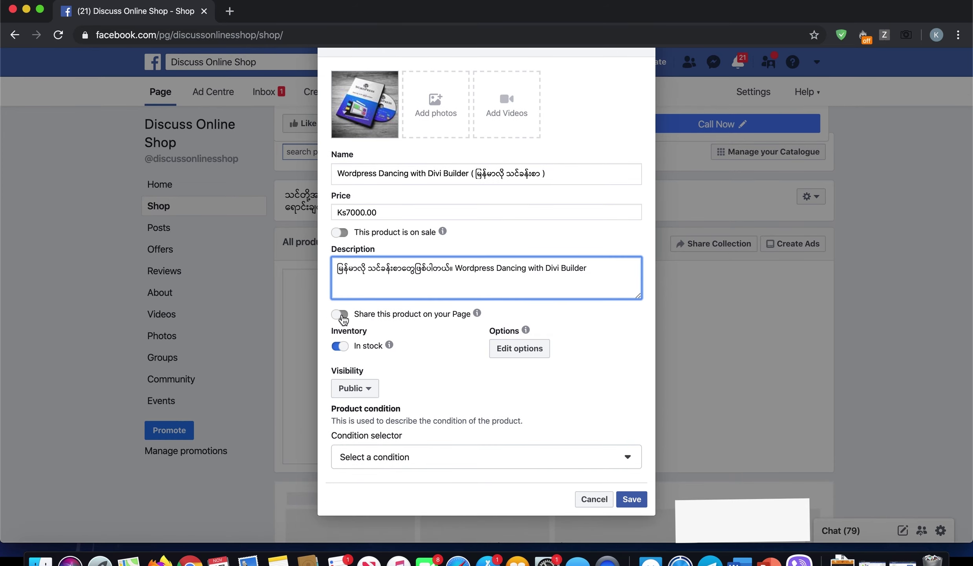
left_click(341, 314)
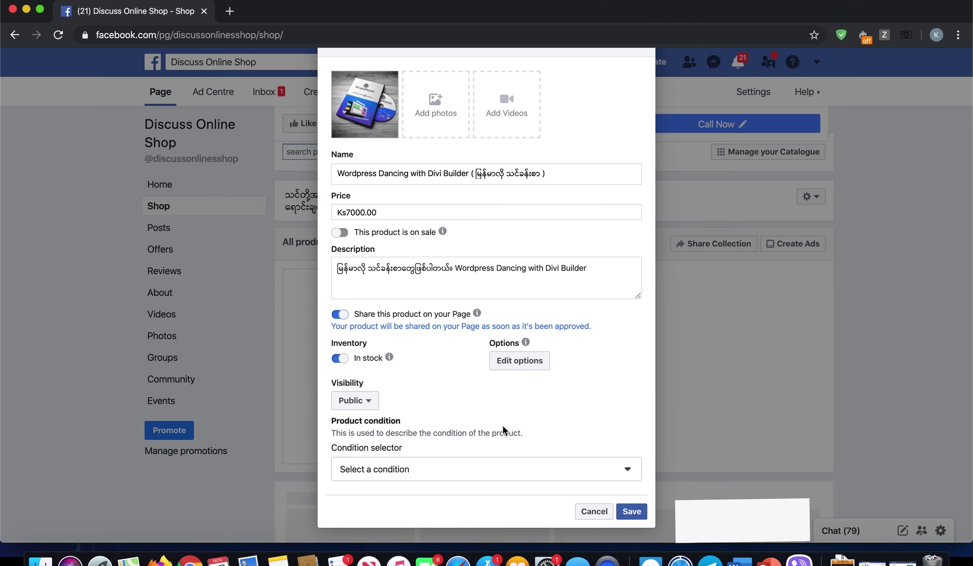
Set the product condition to New and save the Wordpress course product
scroll(504, 426, "down", 1)
left_click(452, 462)
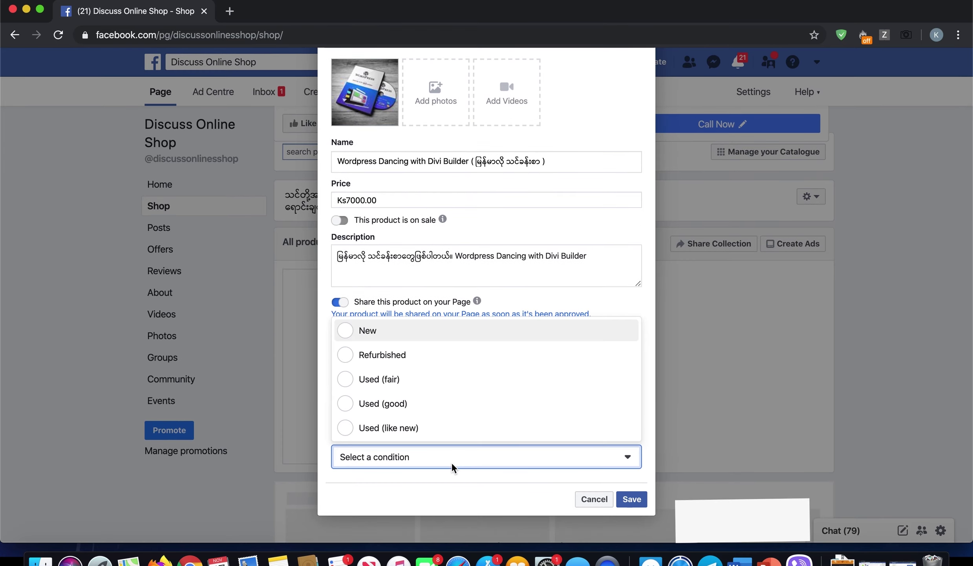
left_click(406, 329)
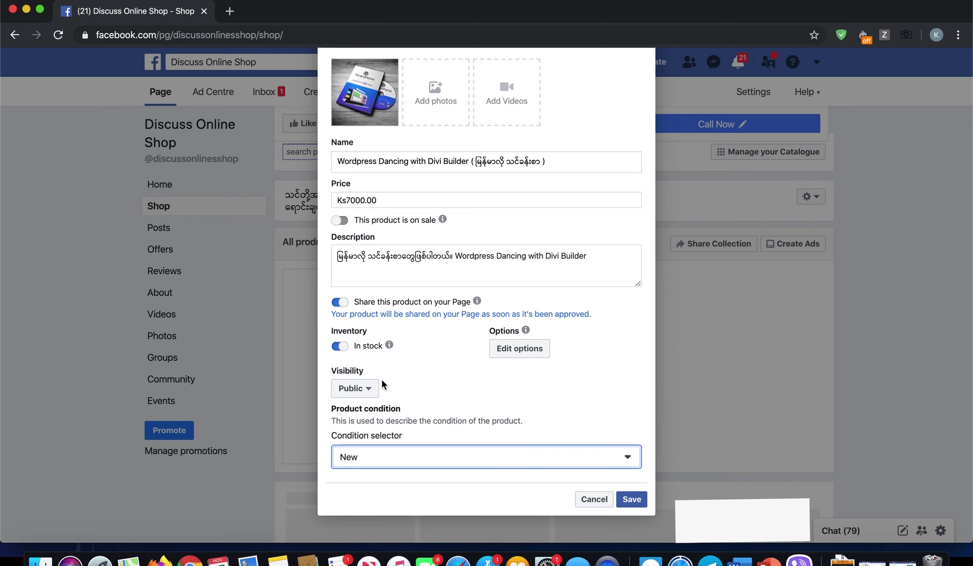
left_click(625, 494)
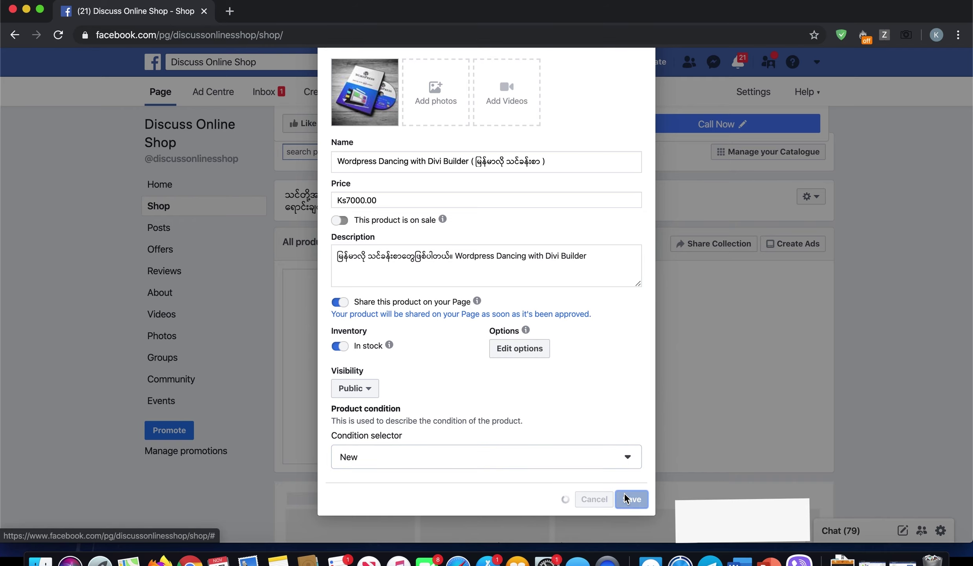
scroll(624, 492, "down", 3)
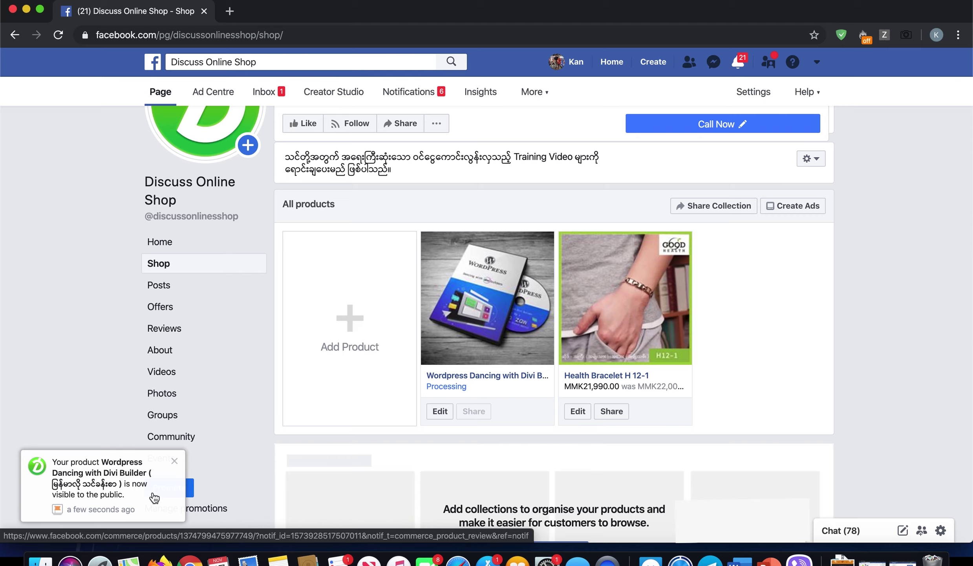
Open the Page's home in a new tab and examine its Shop section and product posts
right_click(165, 244)
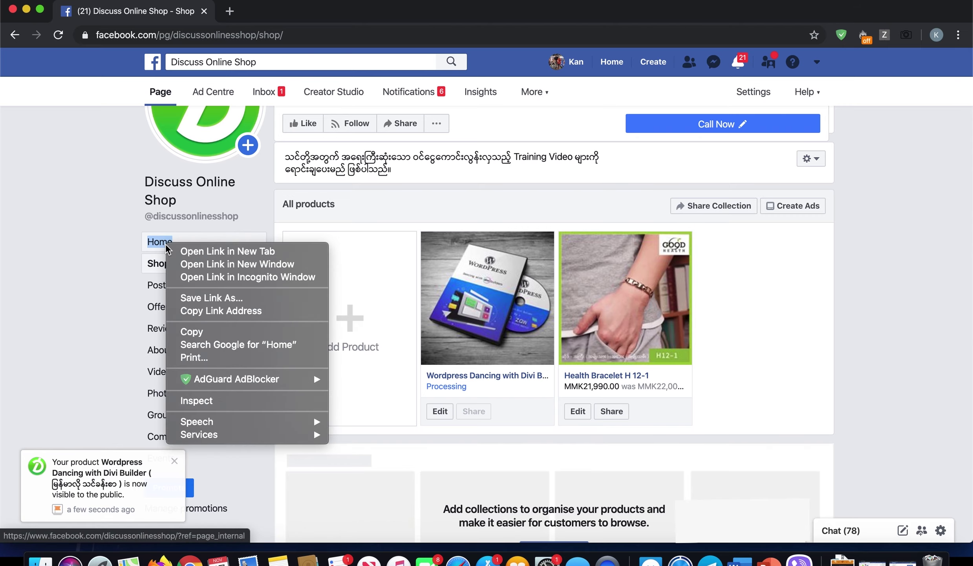
left_click(187, 245)
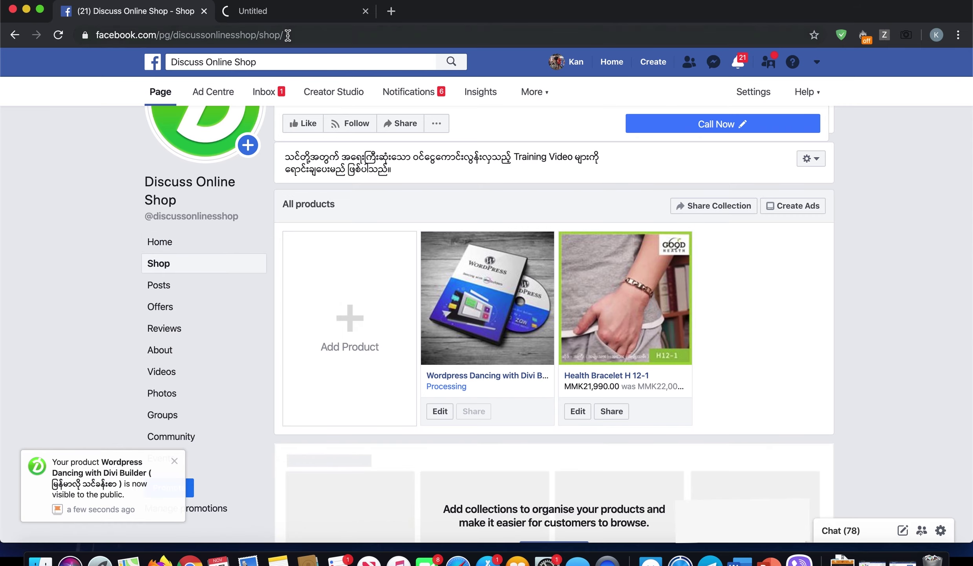
left_click(279, 10)
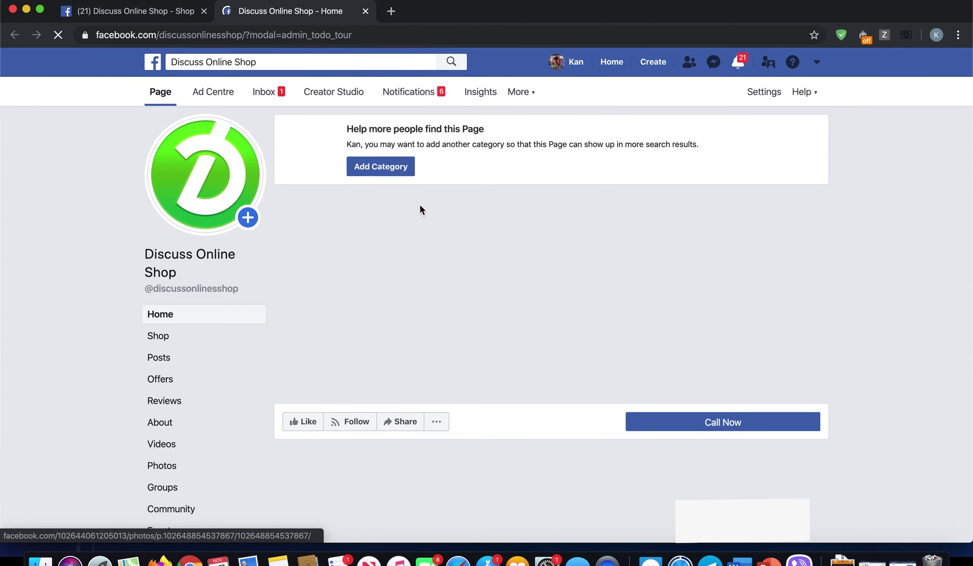
scroll(420, 204, "down", 4)
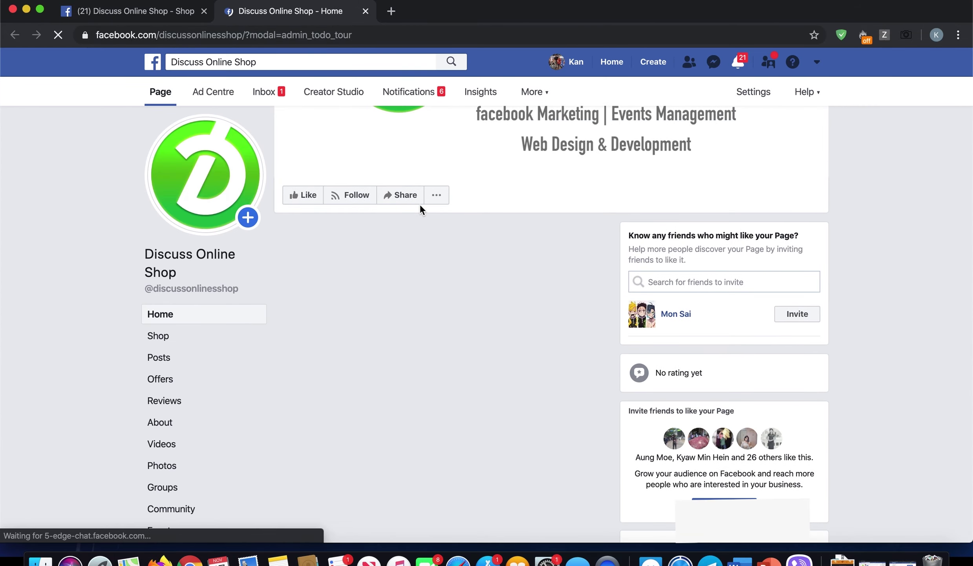
scroll(420, 204, "down", 3)
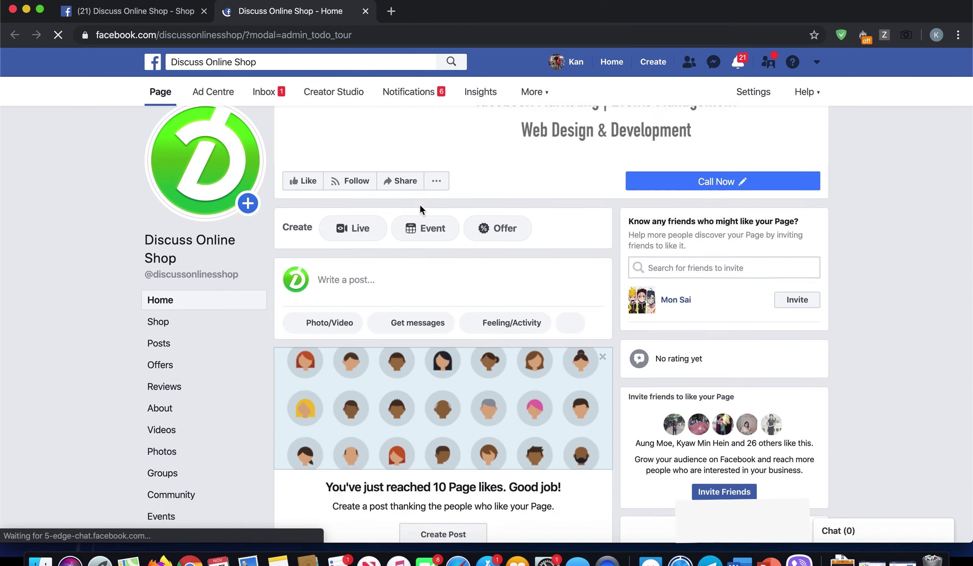
scroll(420, 204, "down", 6)
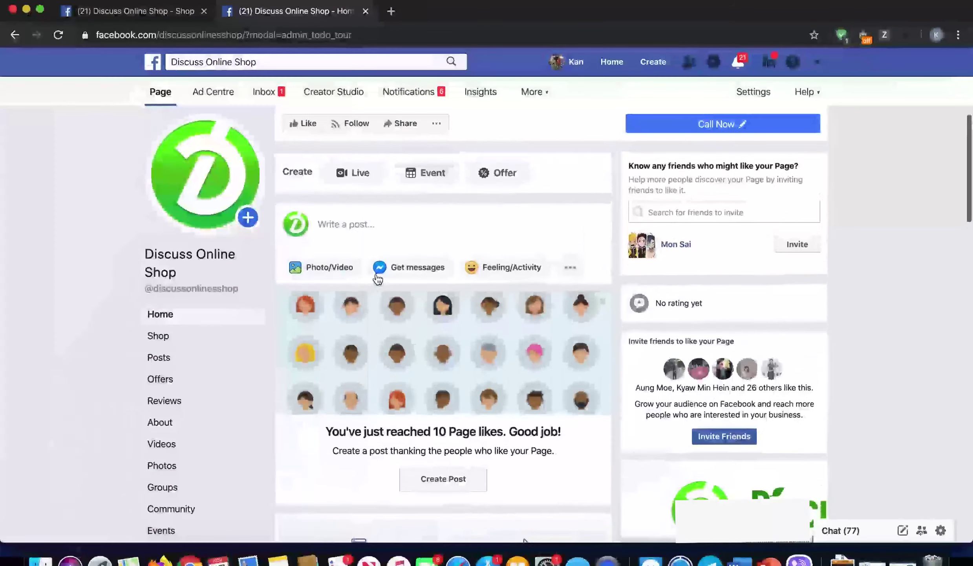
scroll(506, 116, "up", 1)
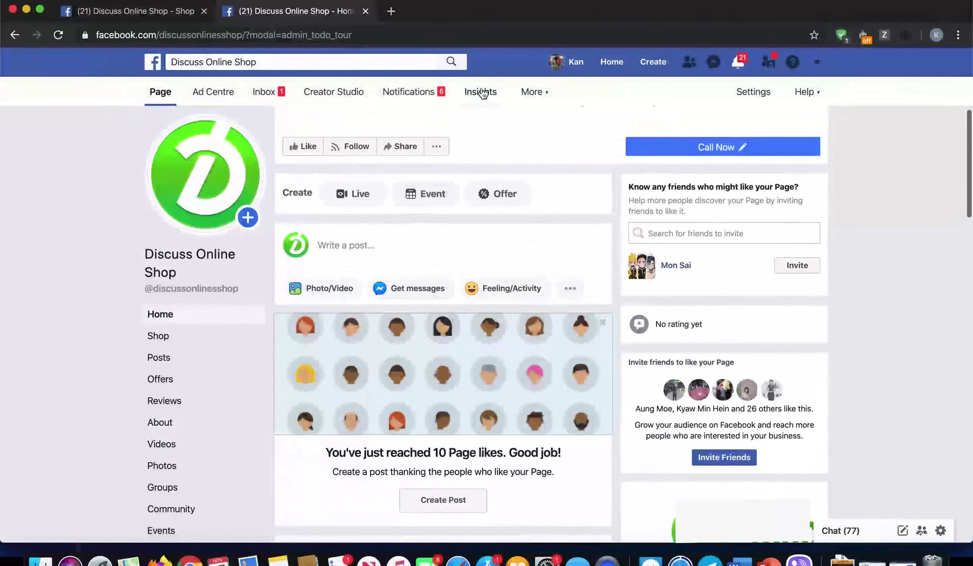
scroll(535, 289, "down", 10)
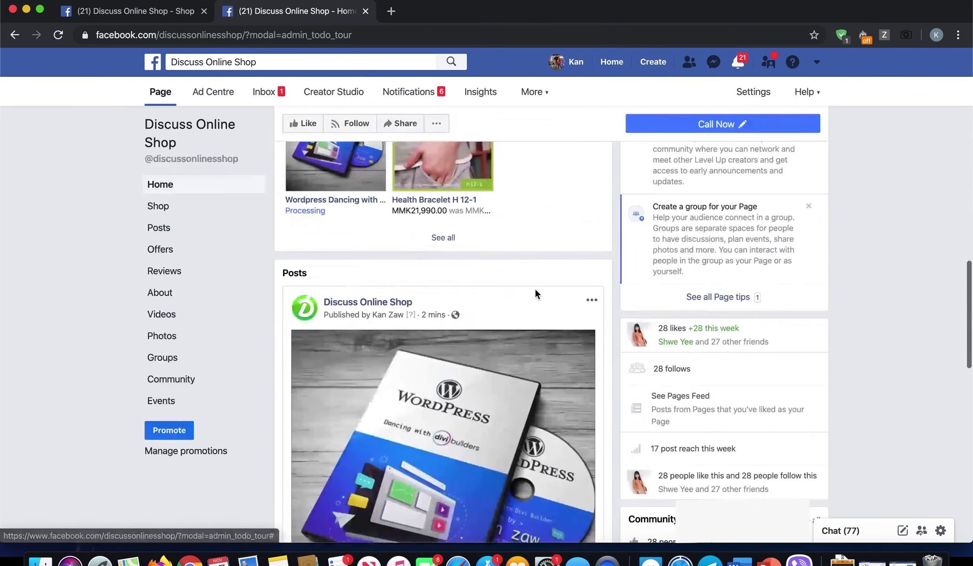
scroll(518, 295, "up", 4)
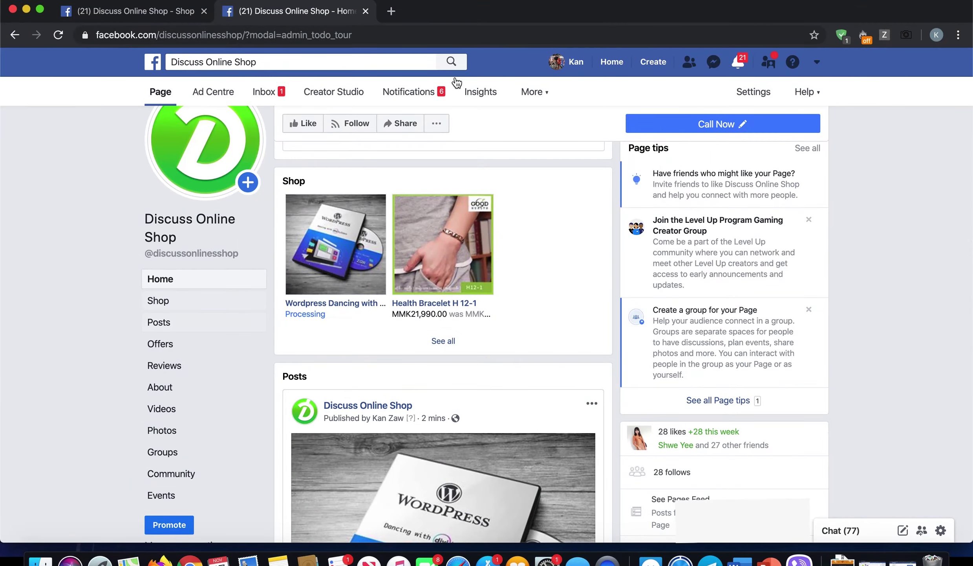
Open the shop's Collections section in Publishing Tools
left_click(524, 92)
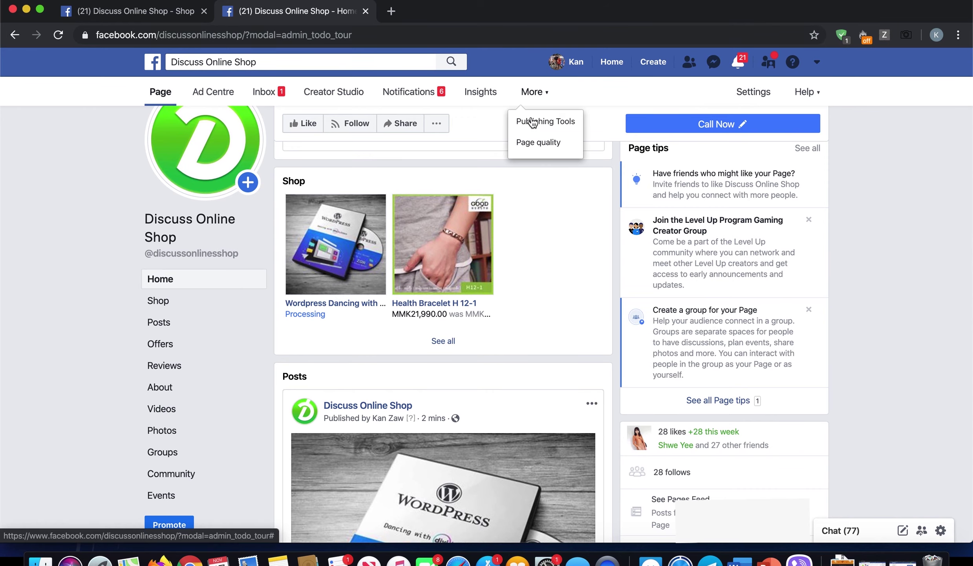
left_click(545, 133)
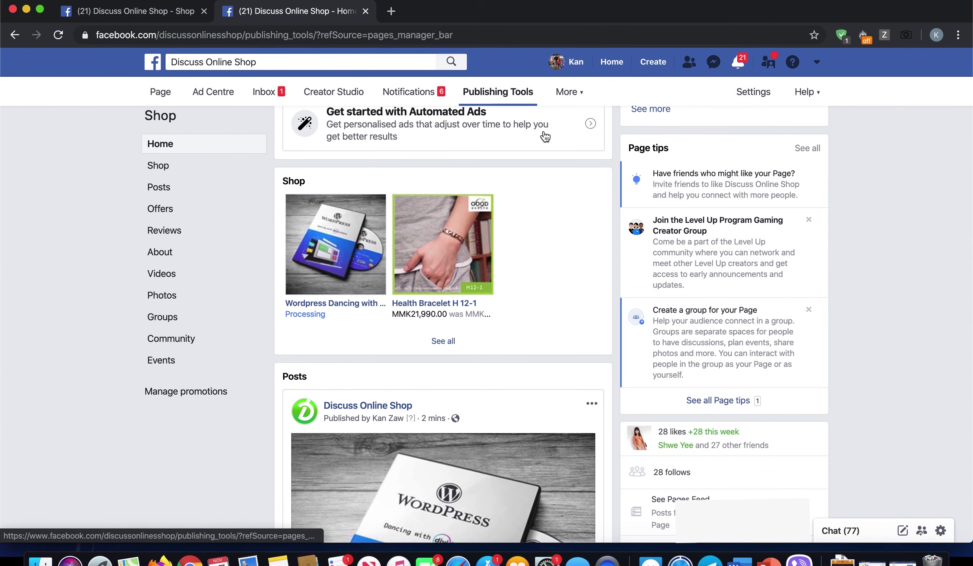
scroll(425, 289, "down", 6)
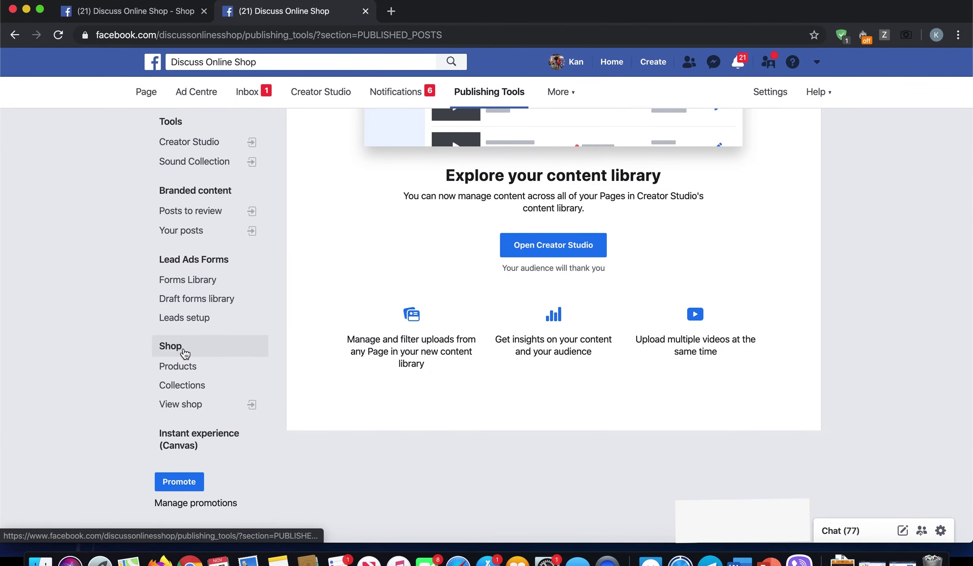
left_click(200, 390)
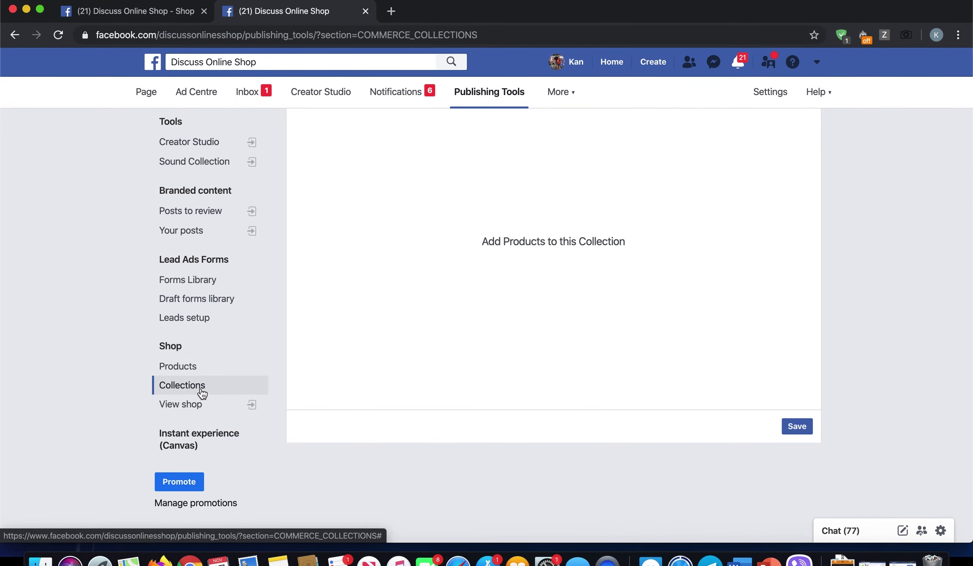
Create a collection named "ကျန်းမာရေး ပစ္စည်းများ" containing Health Bracelet H 12-1 and save it
left_click(390, 188)
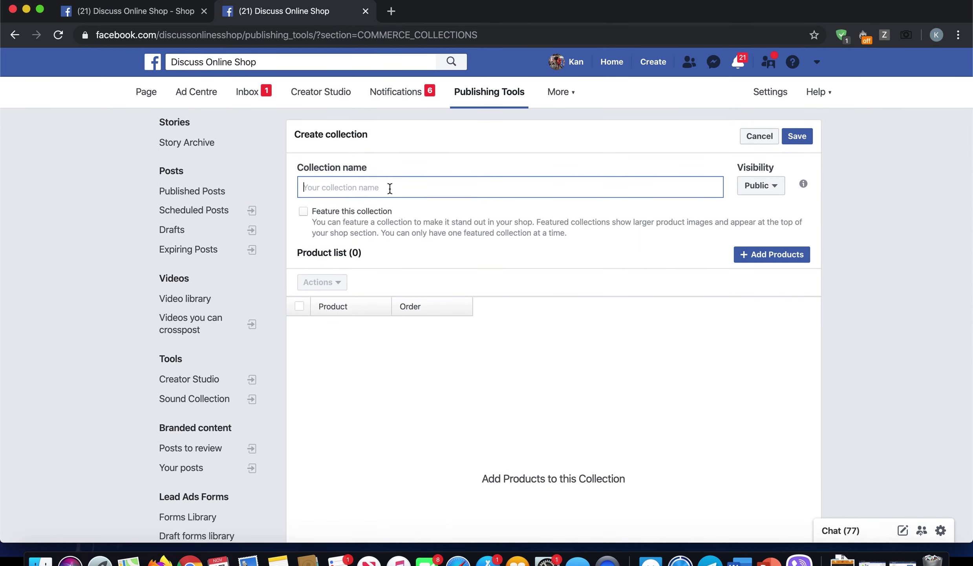
type("ကျန်းမာရေး ပစ္စည်းများ")
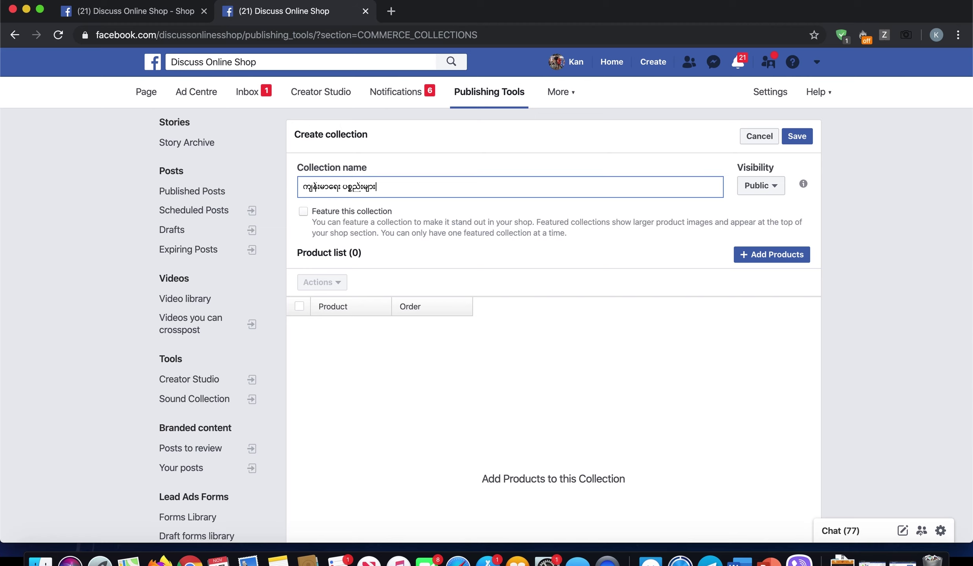
left_click(772, 255)
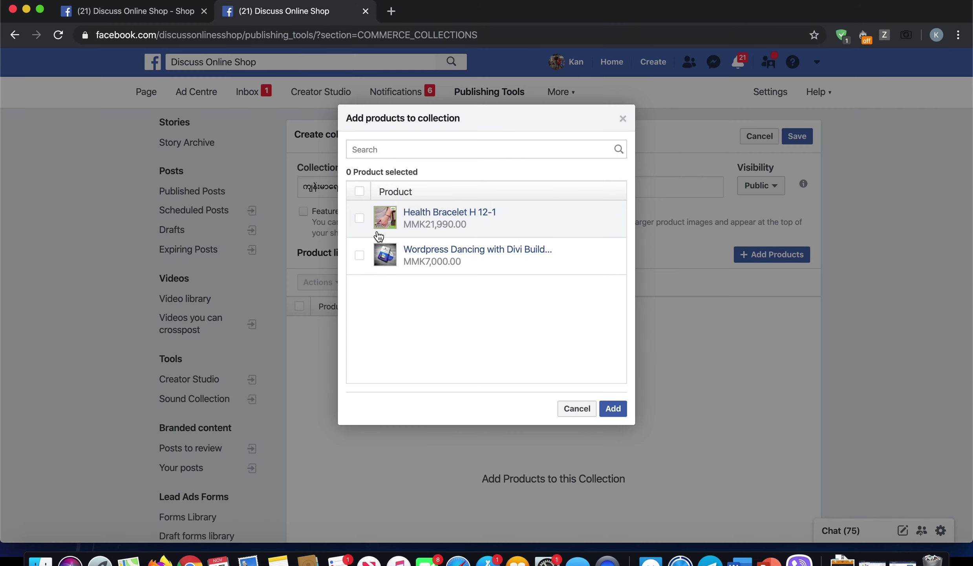
left_click(359, 219)
left_click(614, 408)
left_click(798, 136)
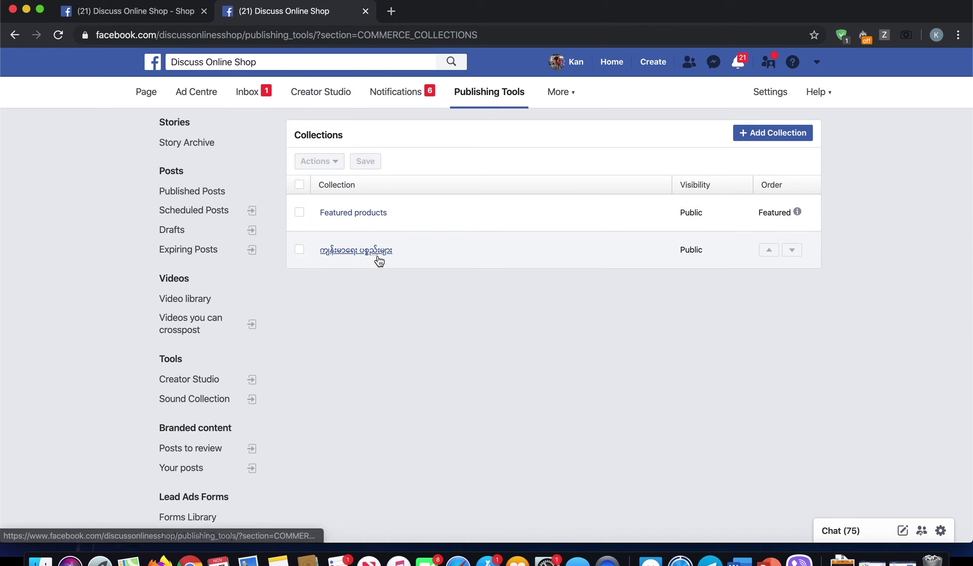
Start another collection and name it "သင်ကြာရေး ခွေများ"
left_click(756, 133)
left_click(411, 184)
type("a")
key("BackSpace")
key("ctrl+space")
type("သင်္ကြာရေး ေဝ")
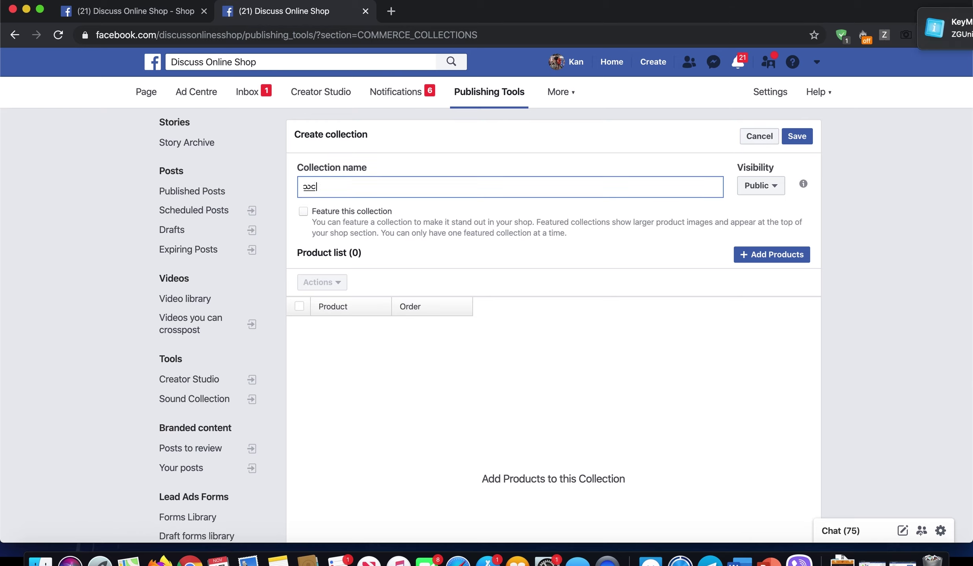
type("ွများ")
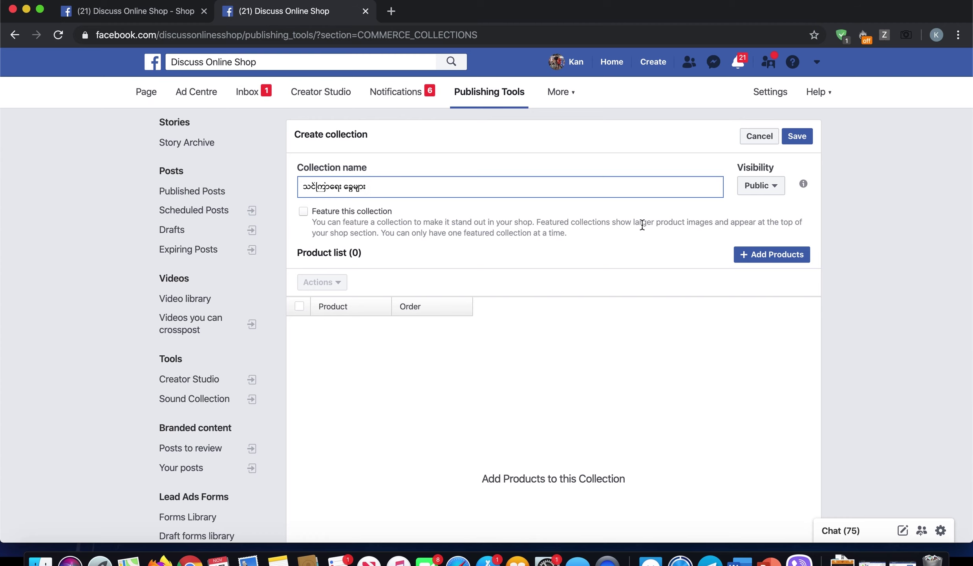
Add the Wordpress Dancing with Divi Builder product to the new collection and save it
left_click(777, 261)
left_click(360, 254)
left_click(610, 407)
left_click(806, 137)
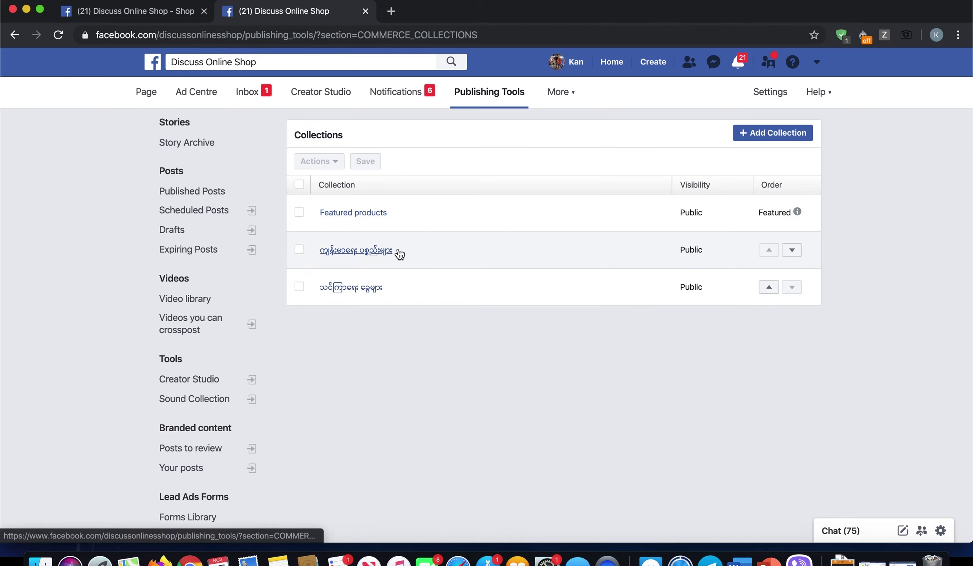
View the shop and examine its collections and the All products section
scroll(285, 340, "down", 8)
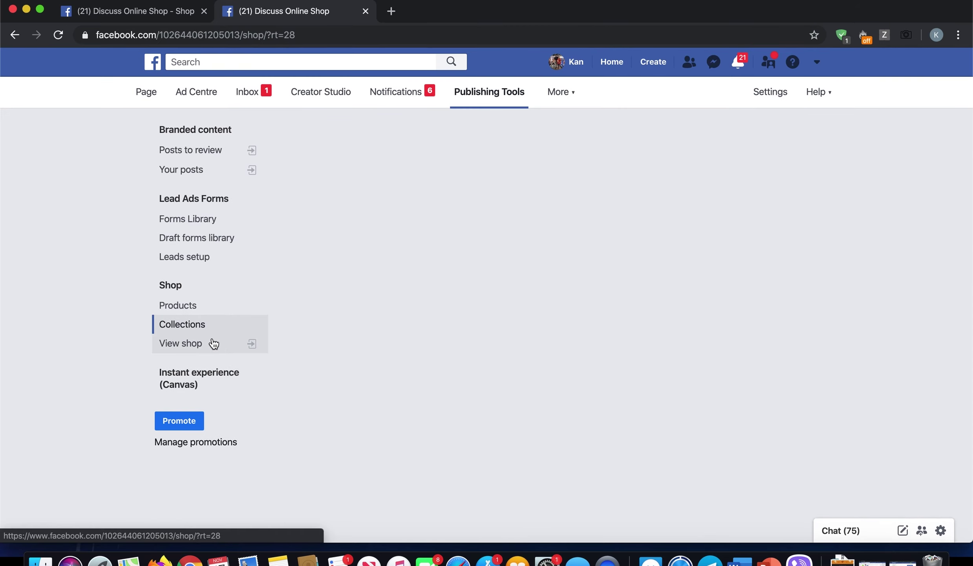
left_click(213, 343)
scroll(257, 360, "down", 5)
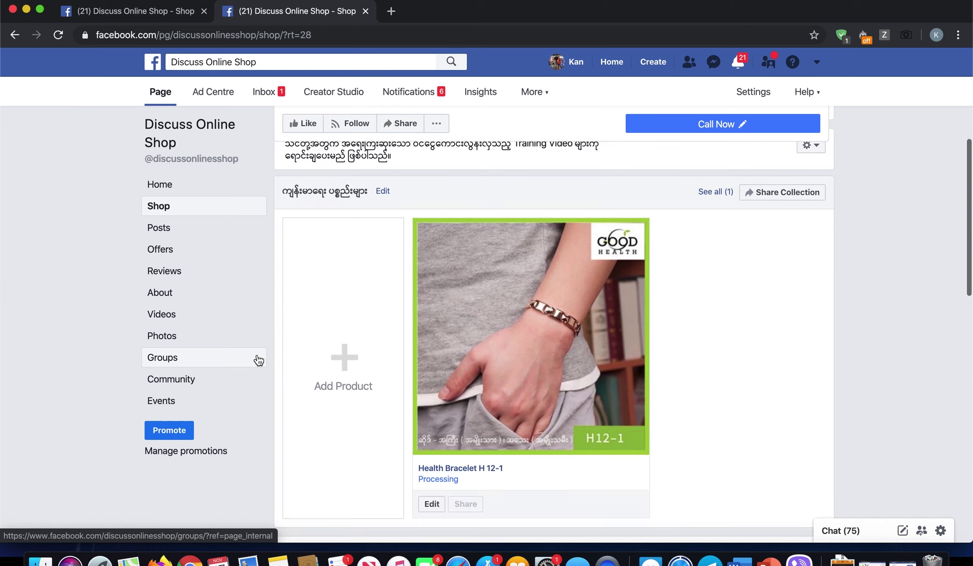
scroll(456, 341, "up", 3)
scroll(467, 326, "down", 5)
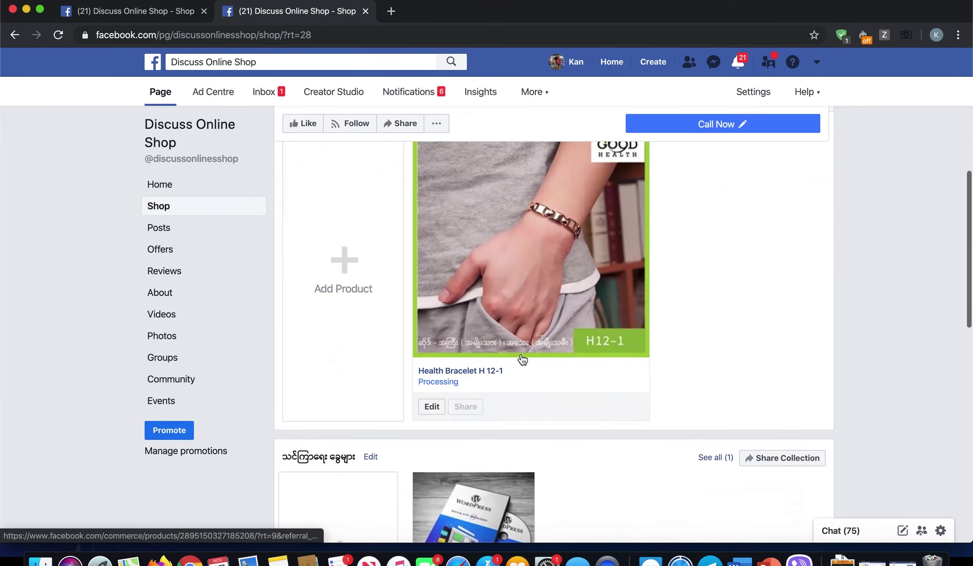
scroll(568, 308, "down", 5)
scroll(499, 348, "down", 7)
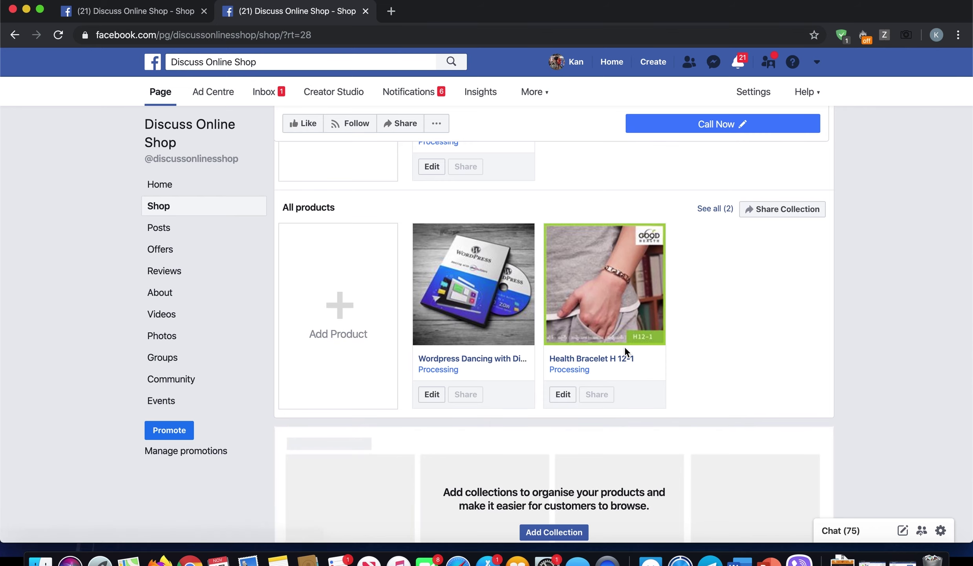
scroll(624, 346, "down", 5)
Review the collection list in Publishing Tools and return to the Page's home
left_click(544, 91)
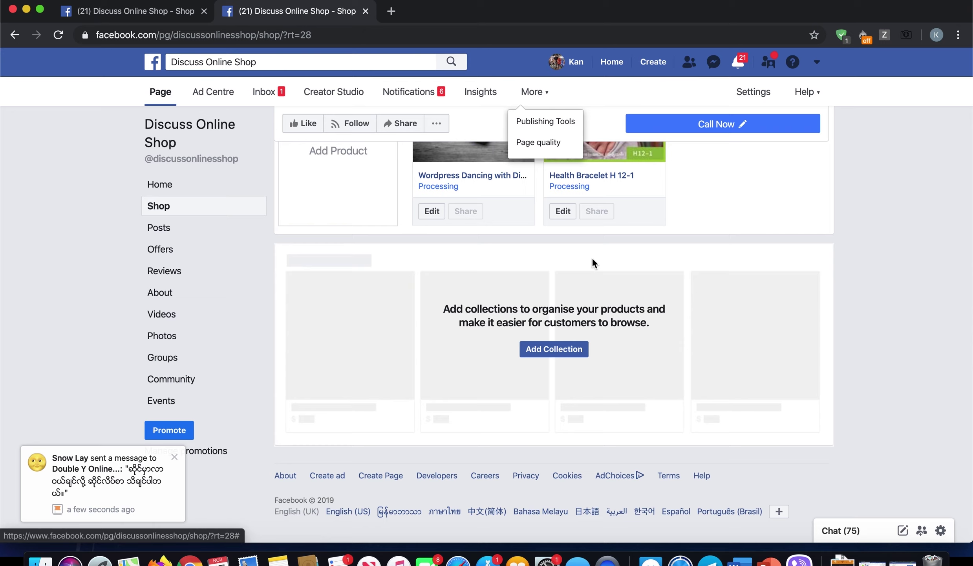
left_click(552, 350)
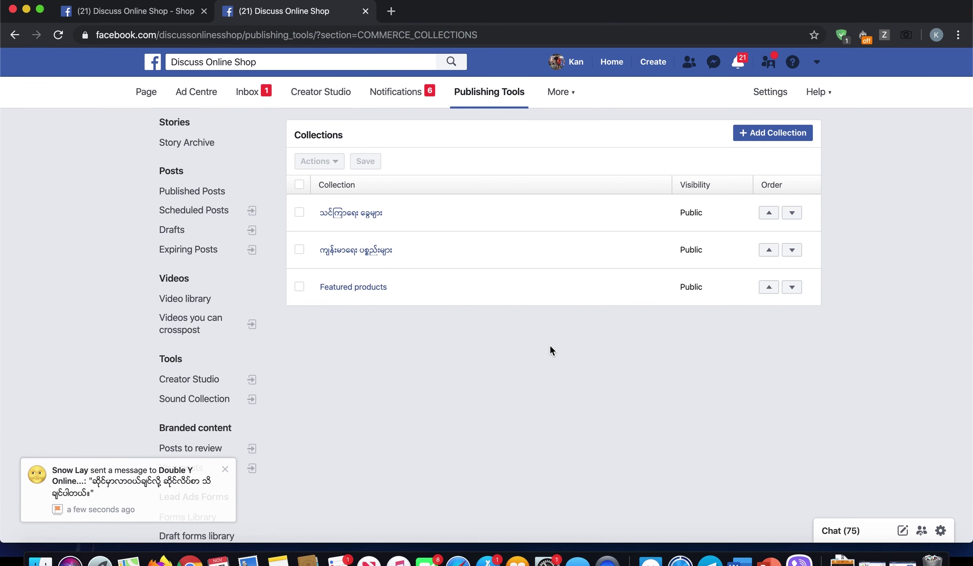
scroll(558, 346, "down", 5)
scroll(510, 326, "up", 5)
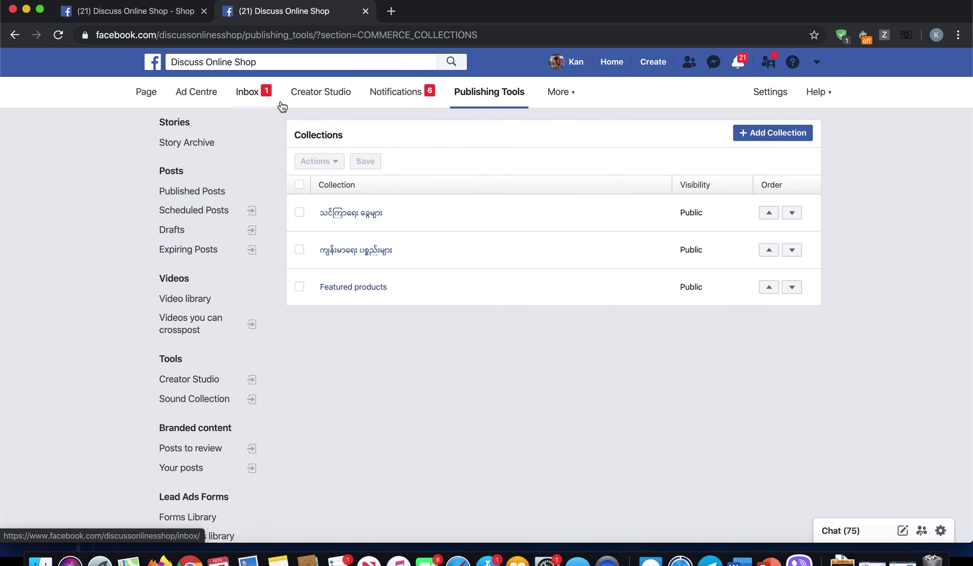
left_click(148, 94)
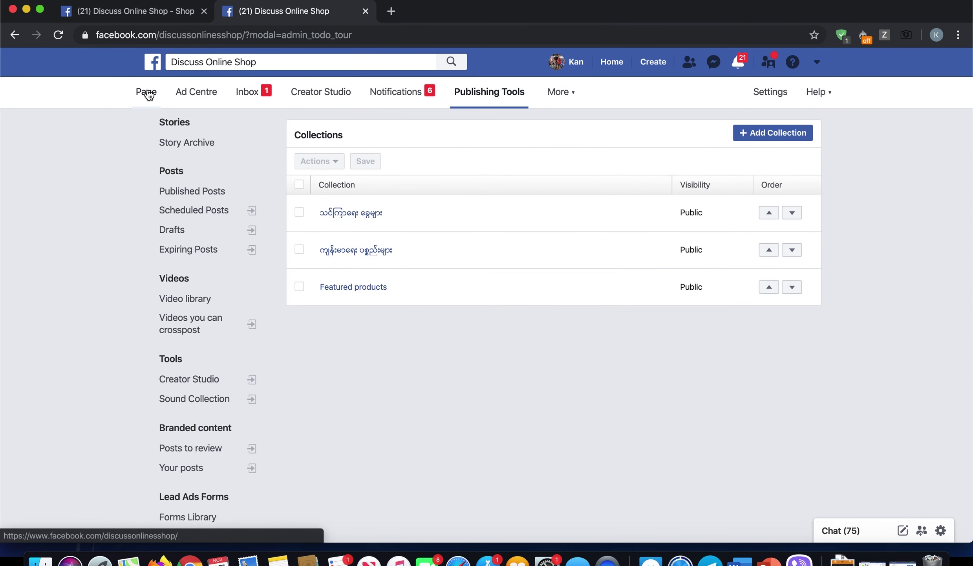